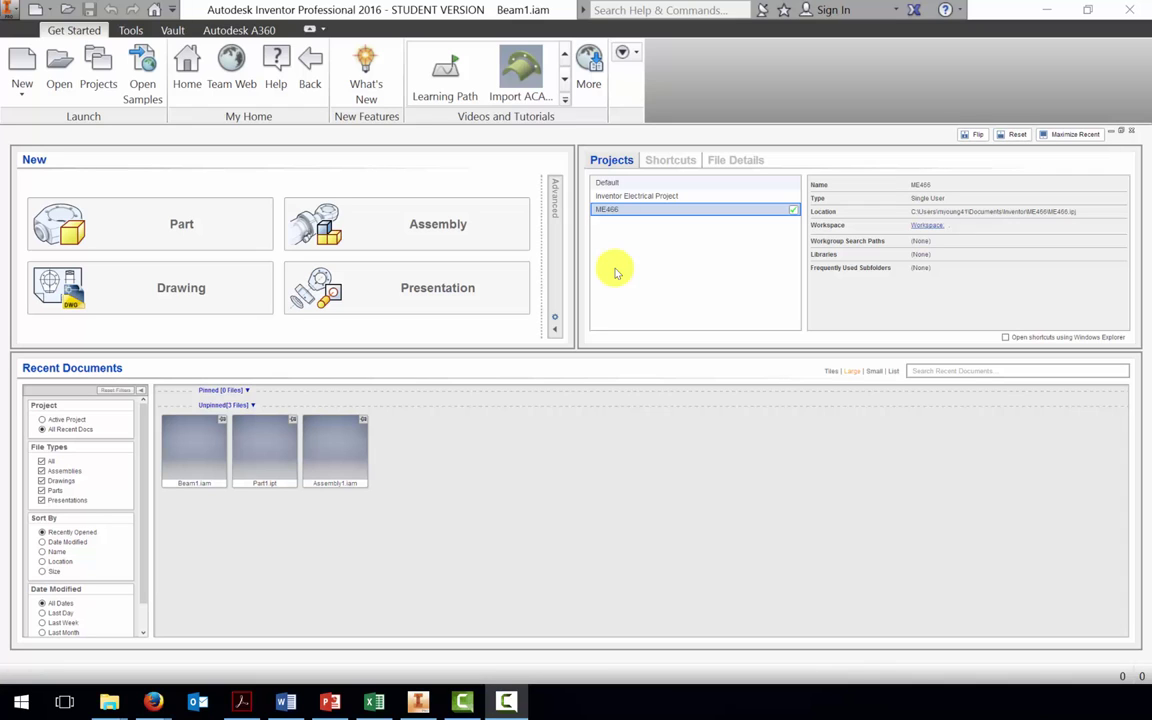
- Review the project list, then create a new assembly from the Standard.iam template
{"action": "left_click", "coordinate": [95, 66]}
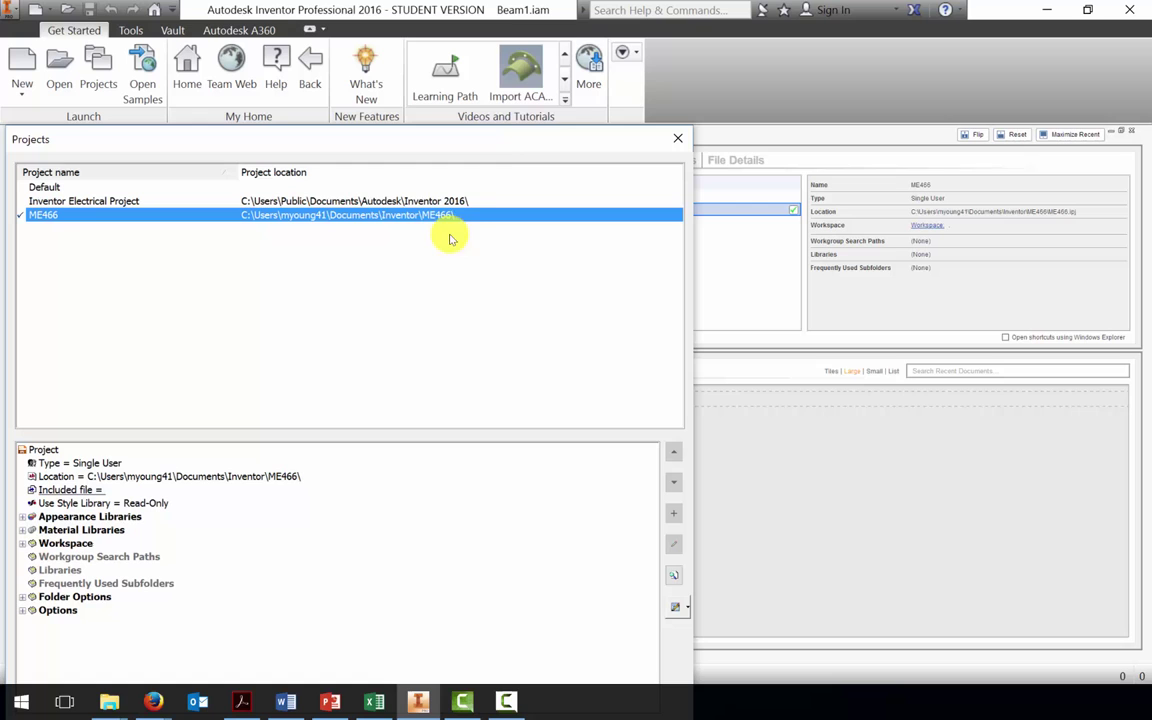
{"action": "left_click_drag", "start_coordinate": [494, 146], "coordinate": [528, 60]}
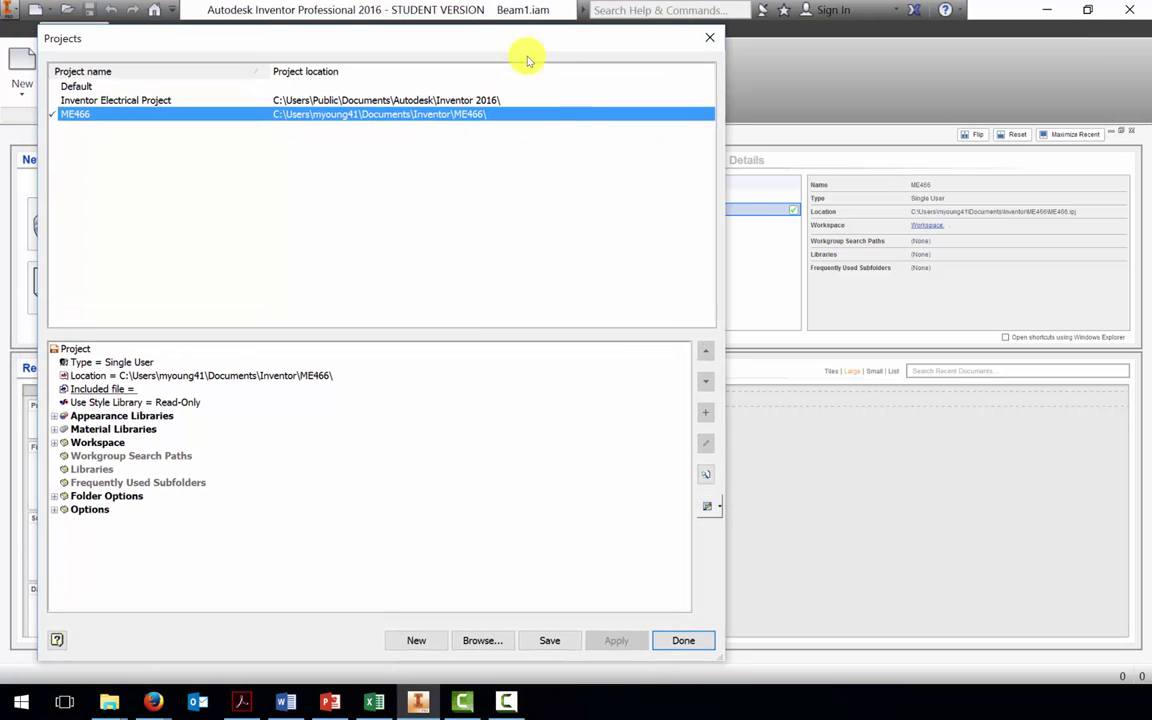
{"action": "left_click", "coordinate": [682, 641]}
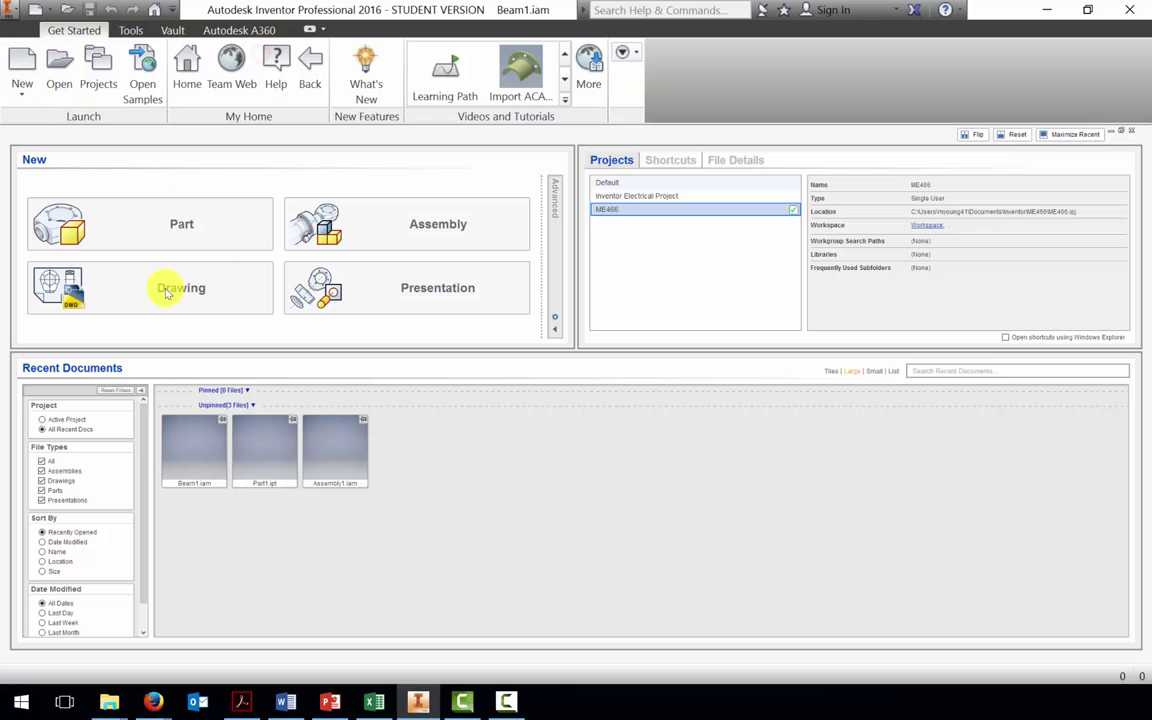
{"action": "key", "text": "ctrl+n"}
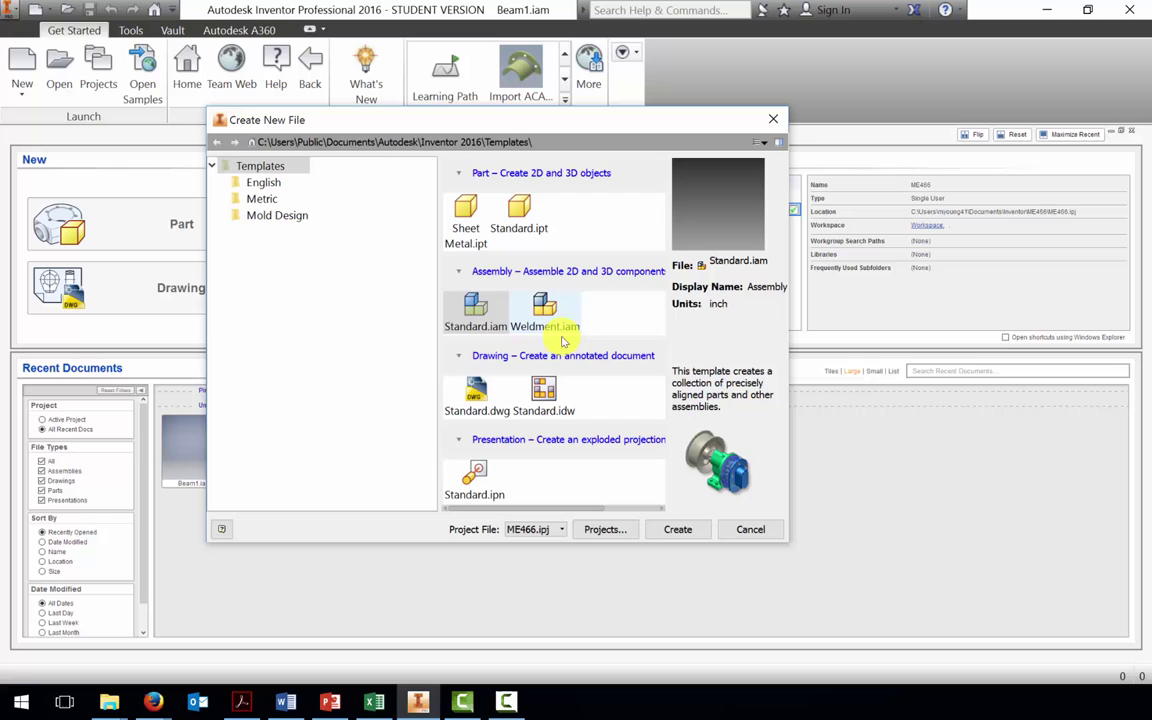
{"action": "left_click", "coordinate": [658, 270]}
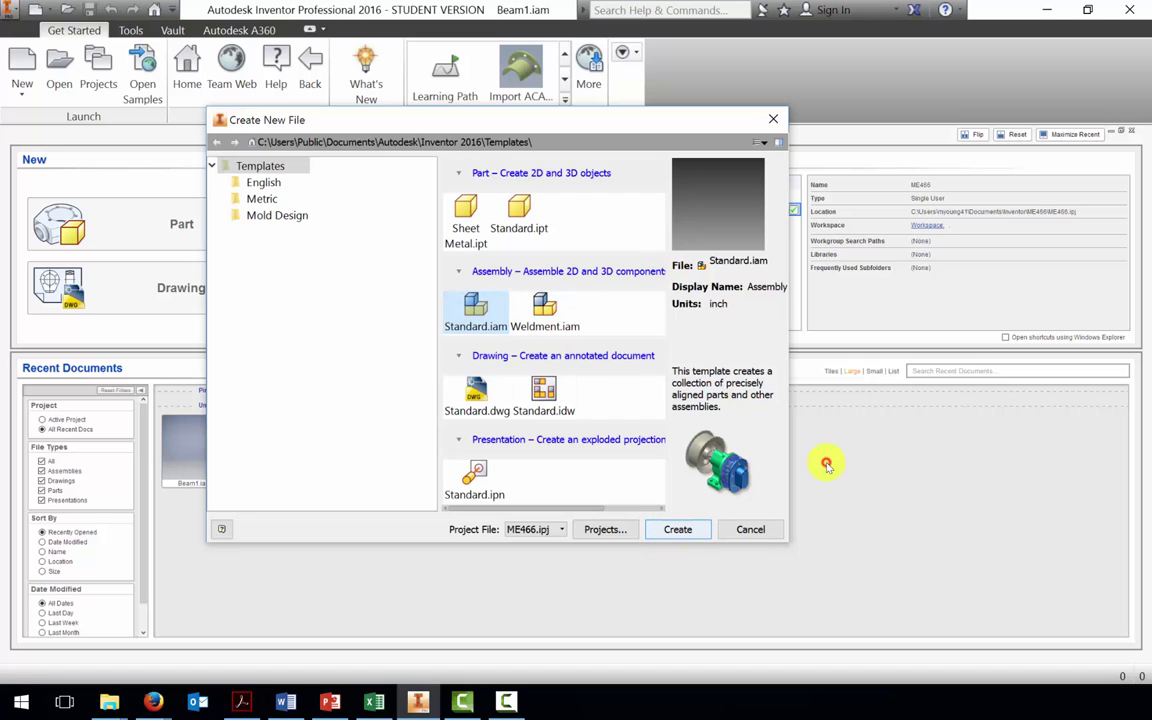
{"action": "key", "text": "Return"}
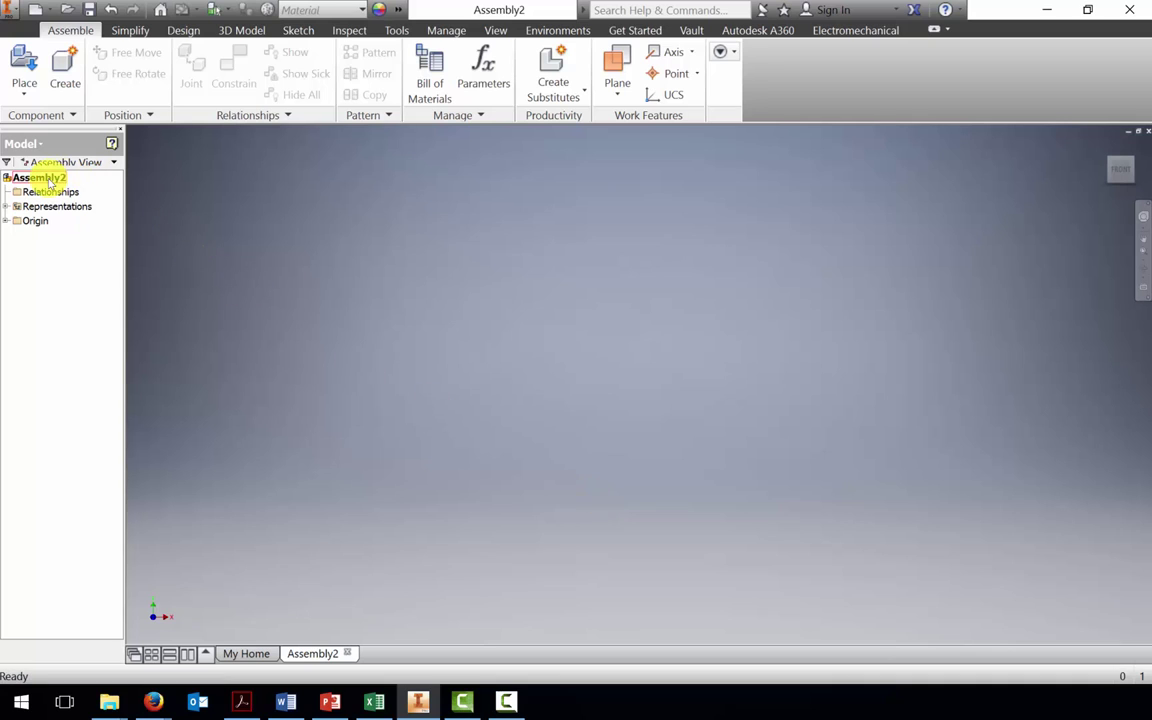
- Save the new assembly as Beam 2.iam in the ME466 project folder
{"action": "left_click", "coordinate": [89, 9]}
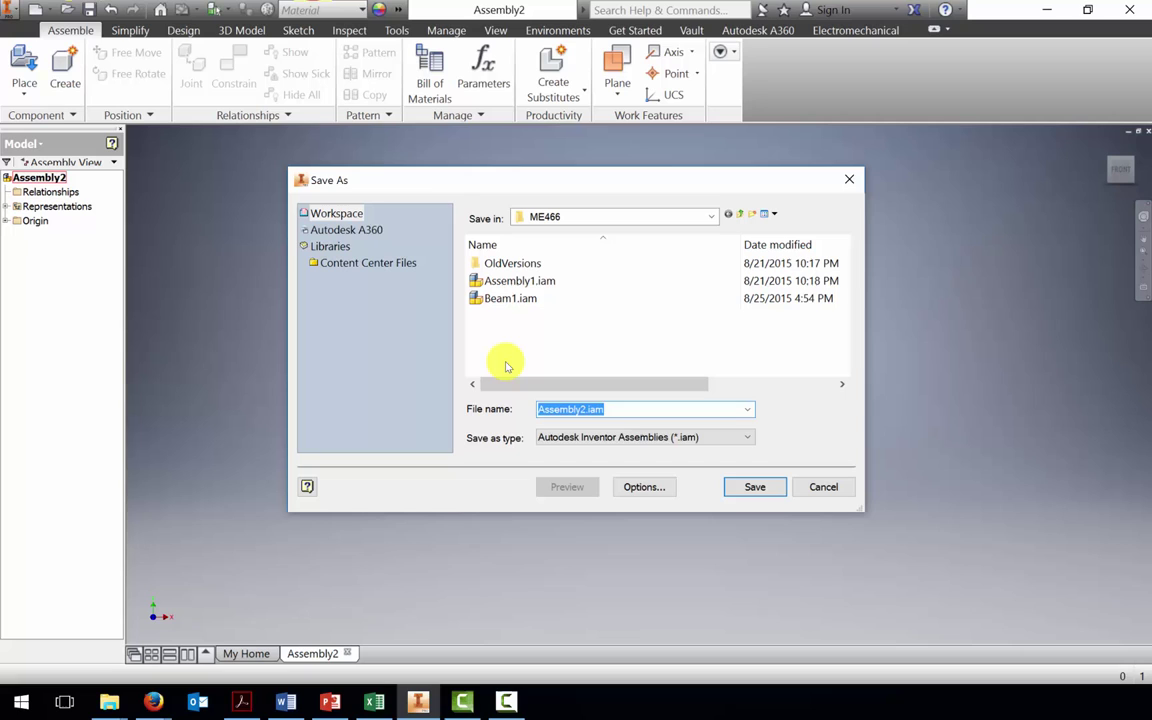
{"action": "type", "text": "Beam"}
{"action": "key", "text": "Escape"}
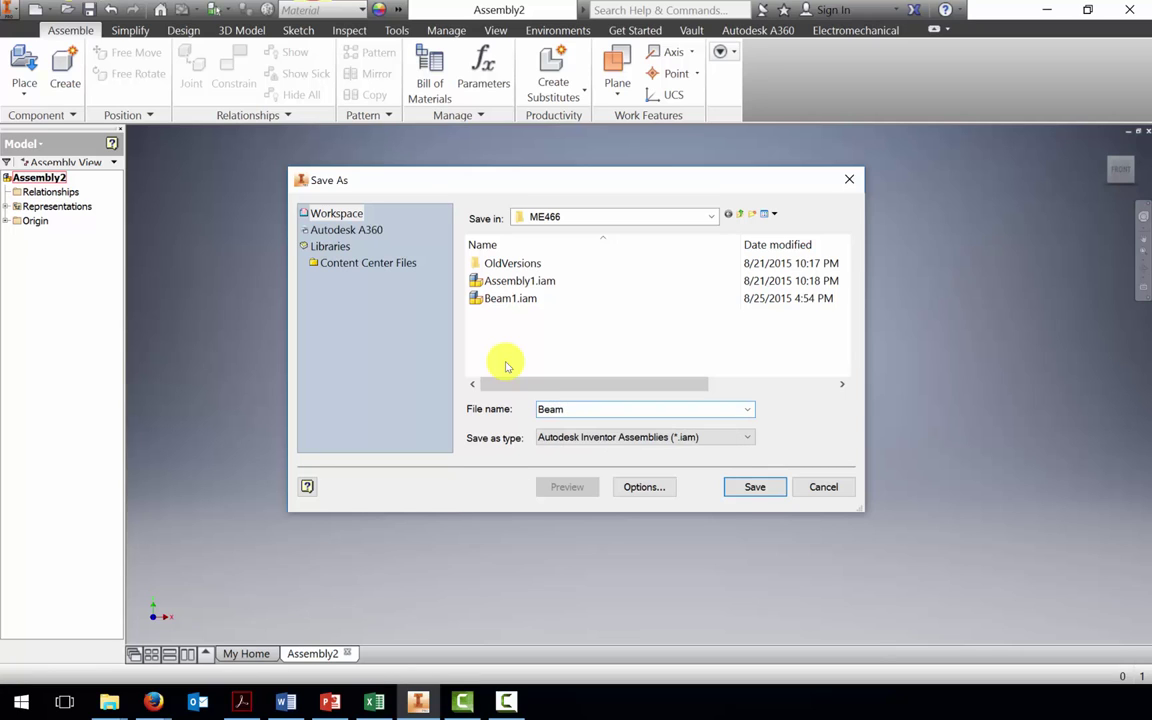
{"action": "key", "text": "Return"}
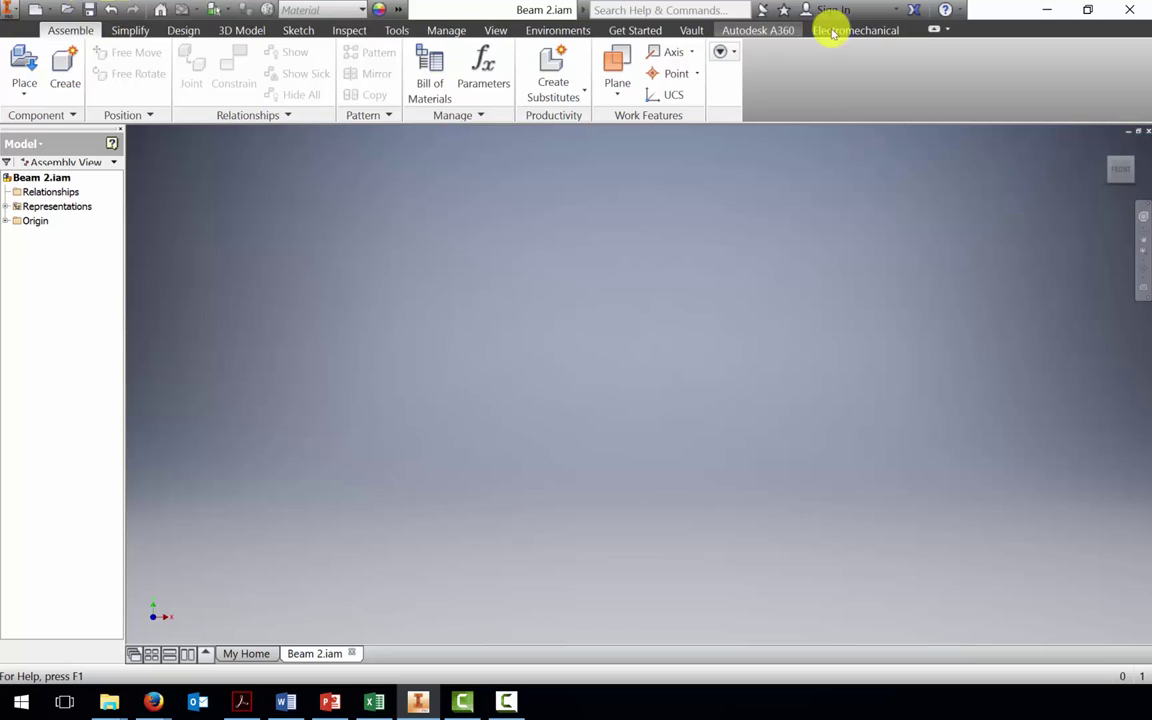
- Launch the Beam/Column Calculator from the Design tab's expanded Frame panel
{"action": "left_click", "coordinate": [185, 30]}
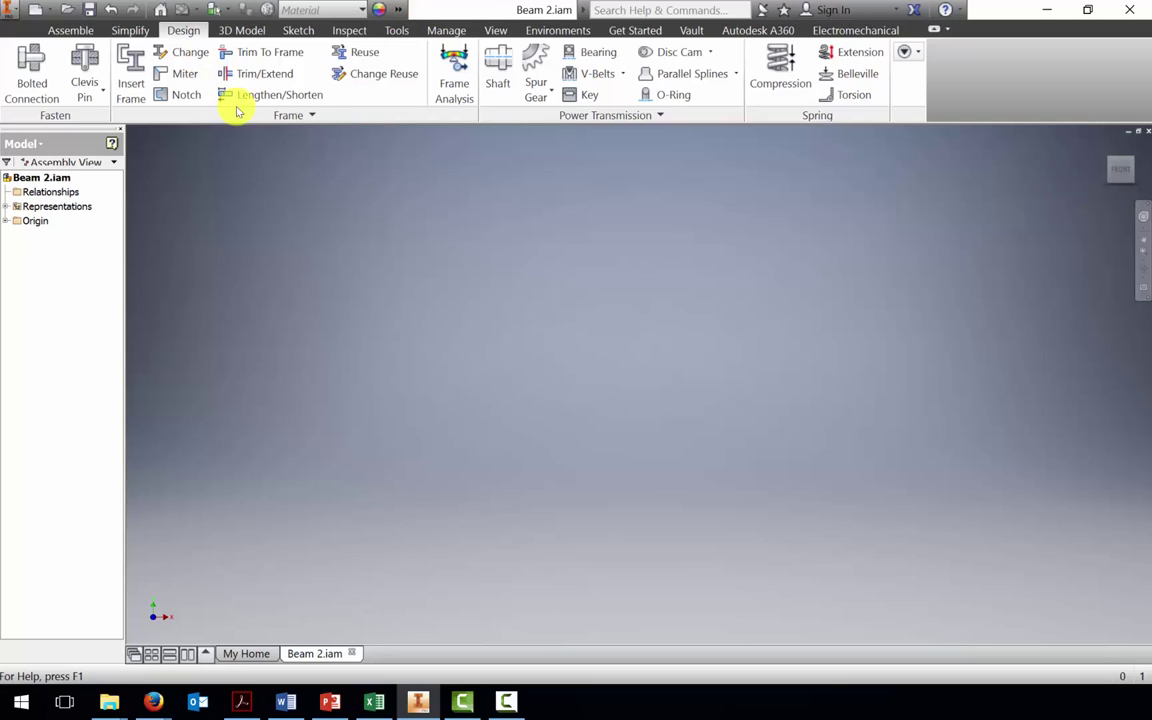
{"action": "left_click", "coordinate": [290, 116]}
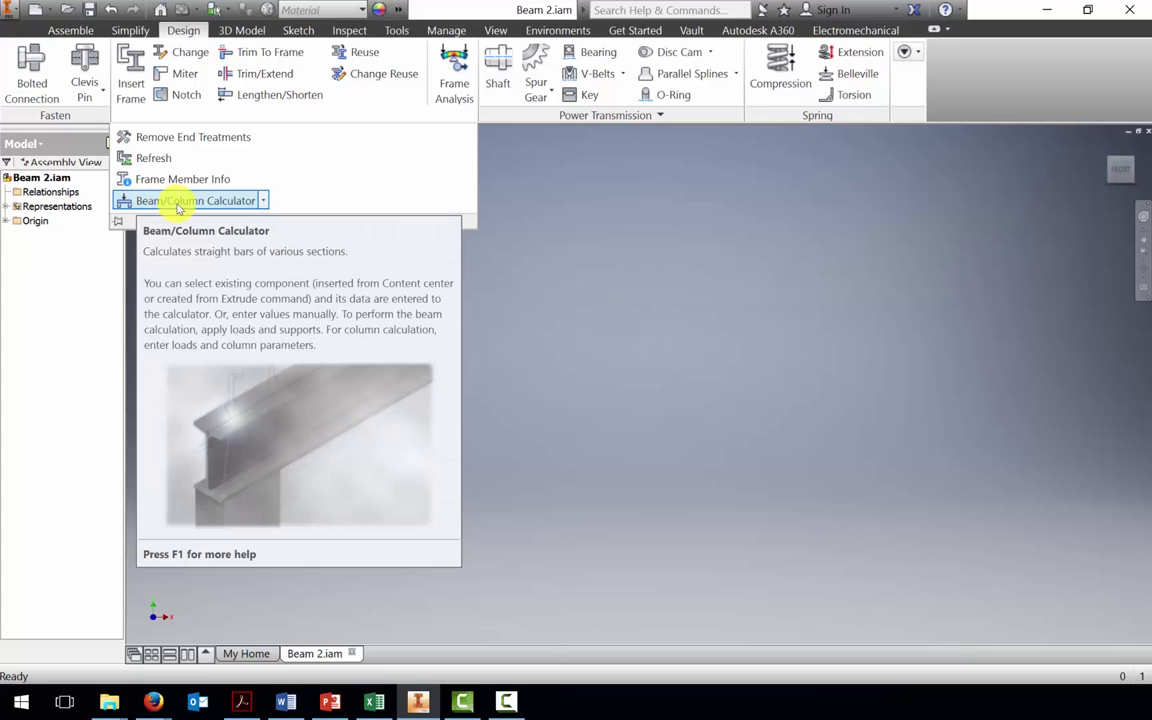
{"action": "left_click", "coordinate": [180, 202]}
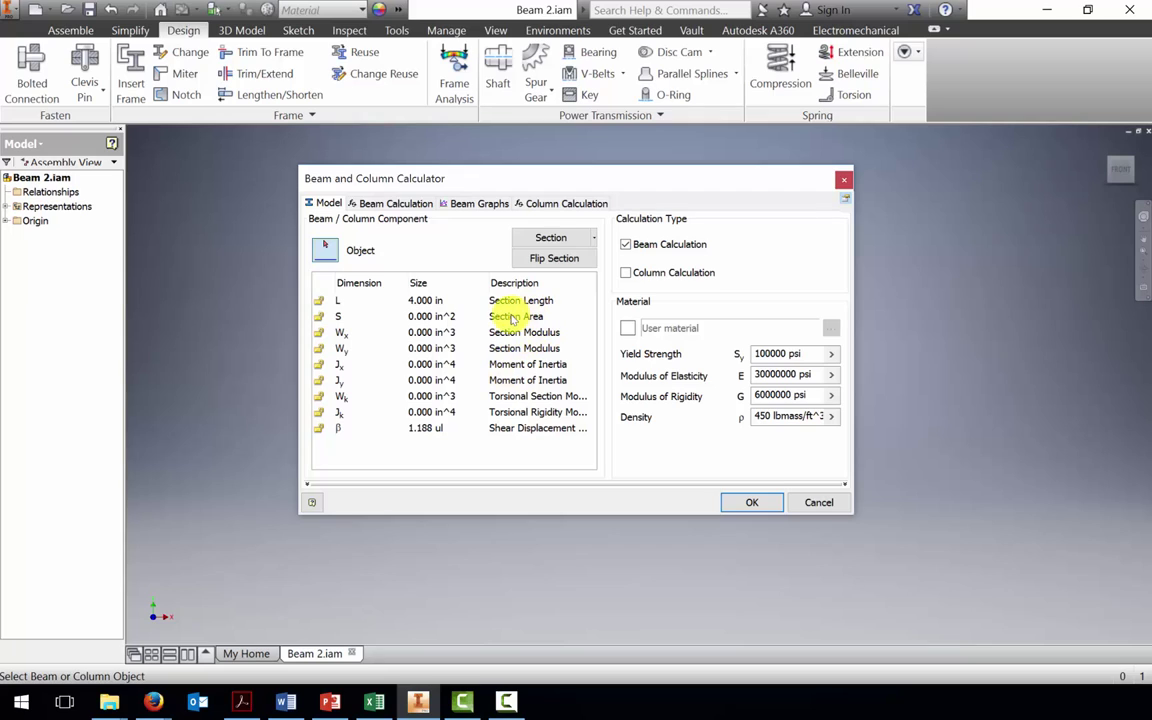
- Set beam length to 20 in with a solid rectangular section, inner b and h 0
{"action": "left_click", "coordinate": [428, 301]}
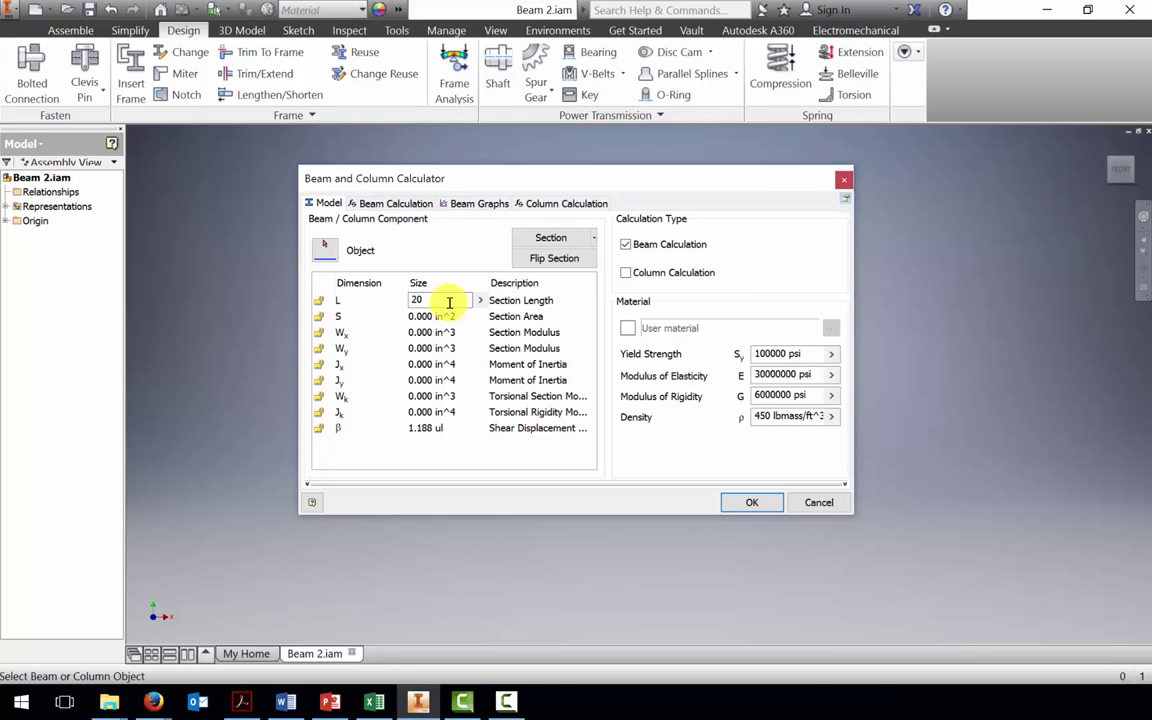
{"action": "left_click", "coordinate": [593, 238]}
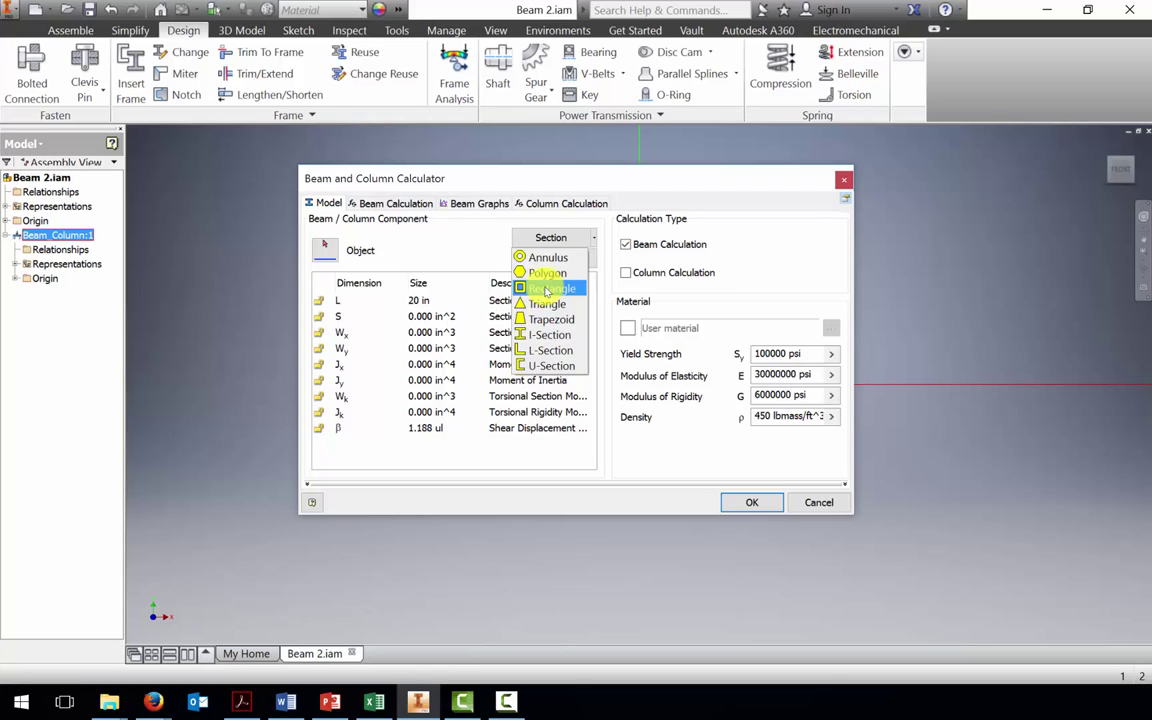
{"action": "left_click", "coordinate": [548, 290]}
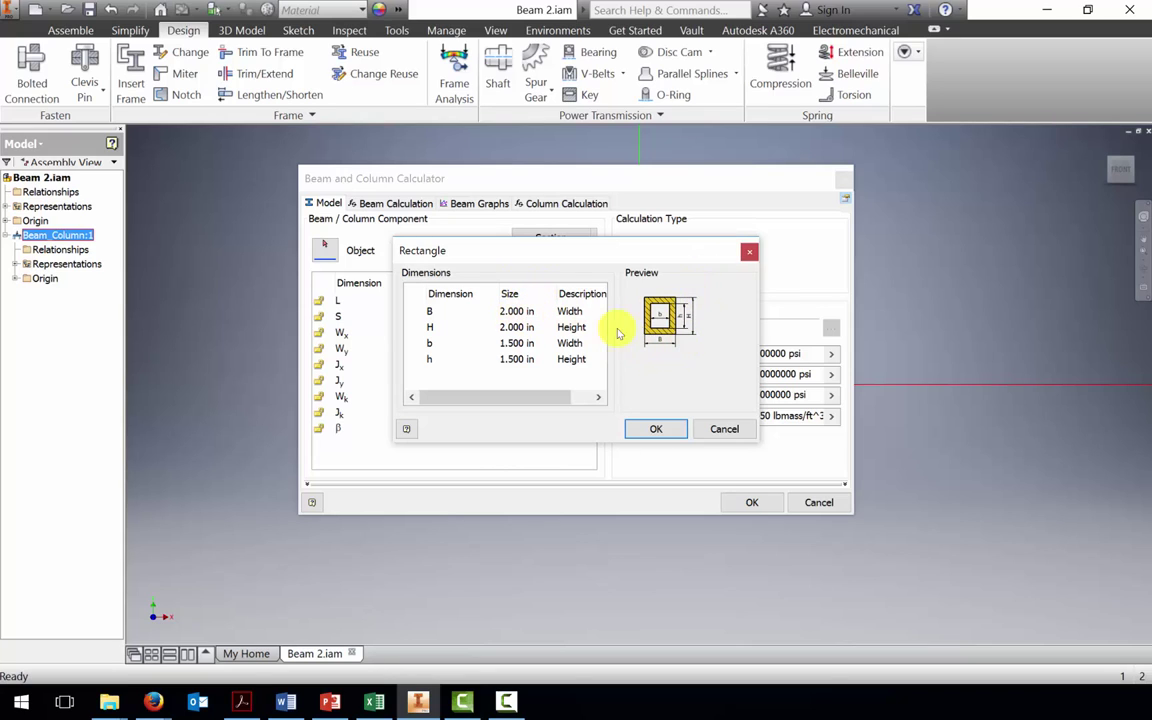
{"action": "left_click", "coordinate": [517, 343]}
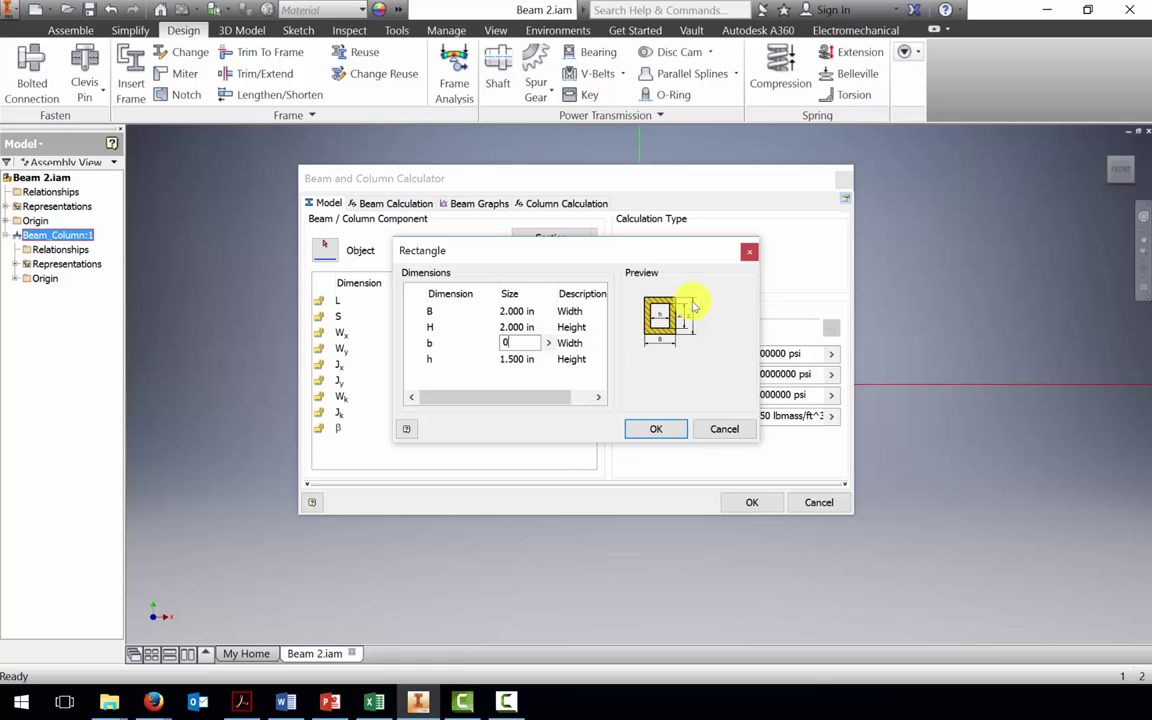
{"action": "left_click", "coordinate": [512, 360]}
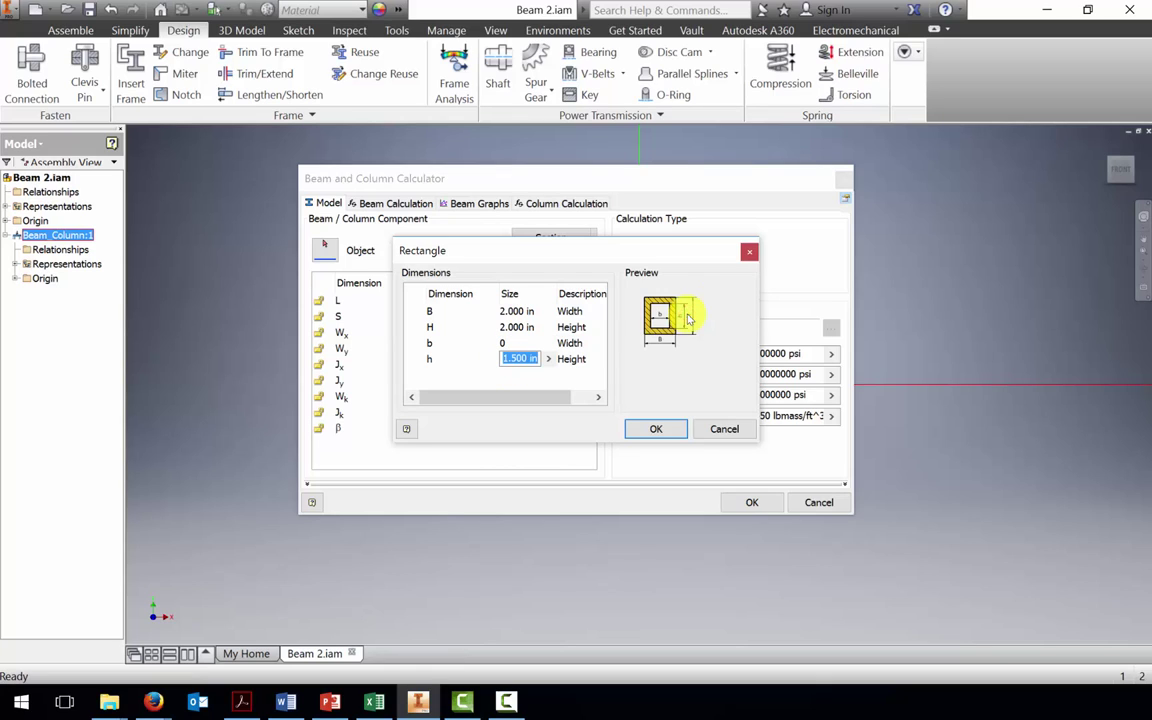
{"action": "left_click", "coordinate": [658, 307]}
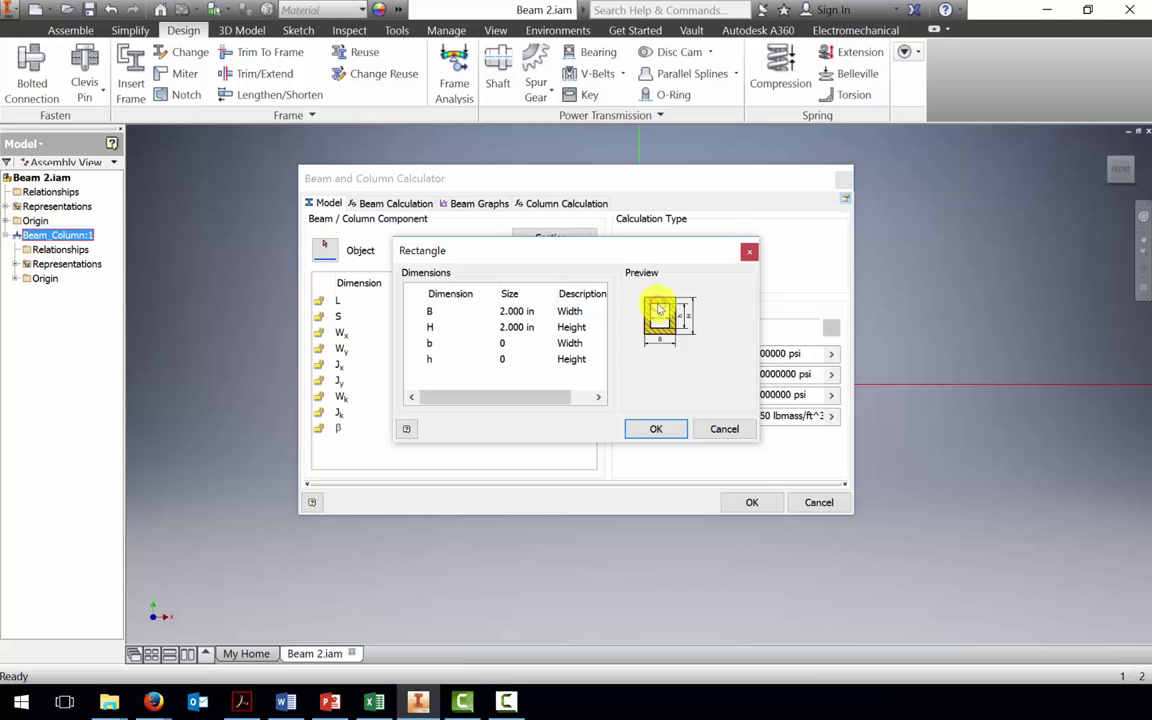
{"action": "left_click", "coordinate": [658, 430]}
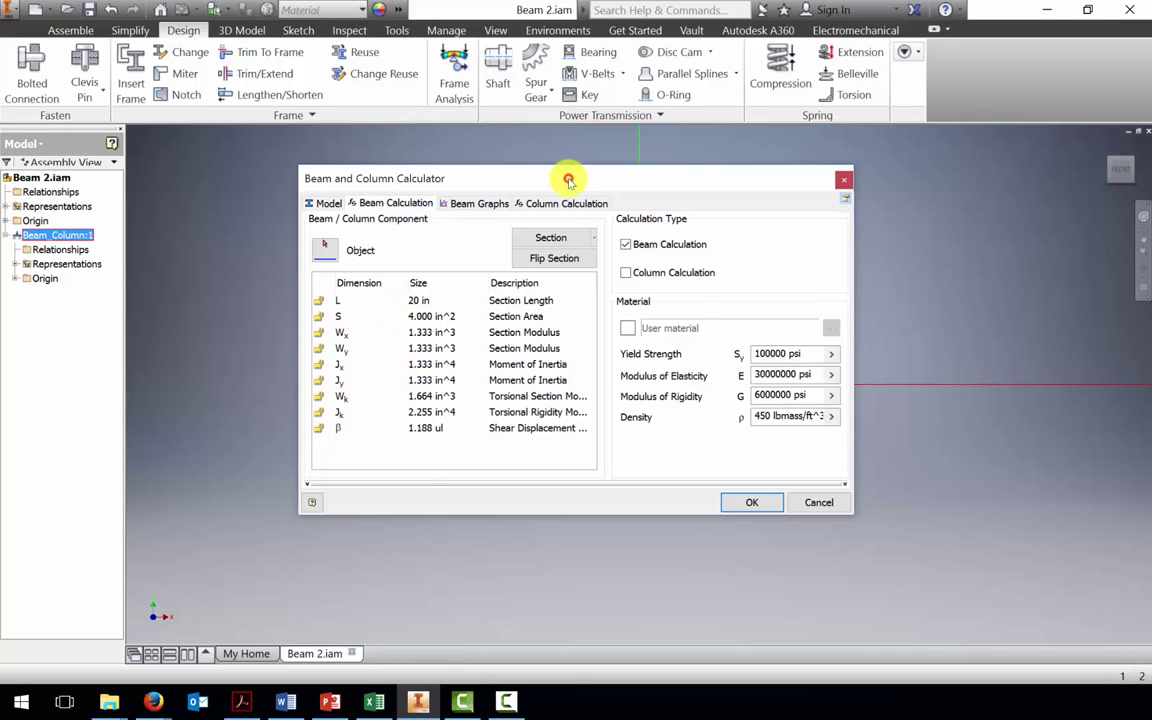
- Review the beam supports, accepting the free support's settings unchanged
{"action": "left_click", "coordinate": [385, 203]}
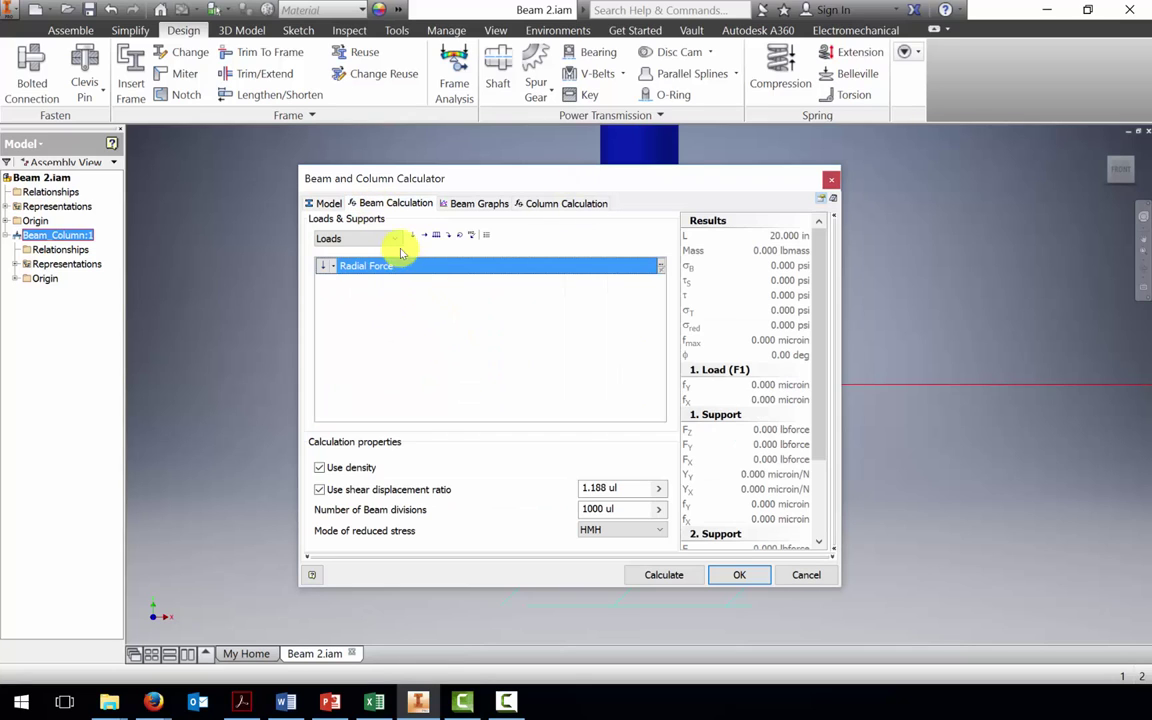
{"action": "left_click", "coordinate": [360, 238]}
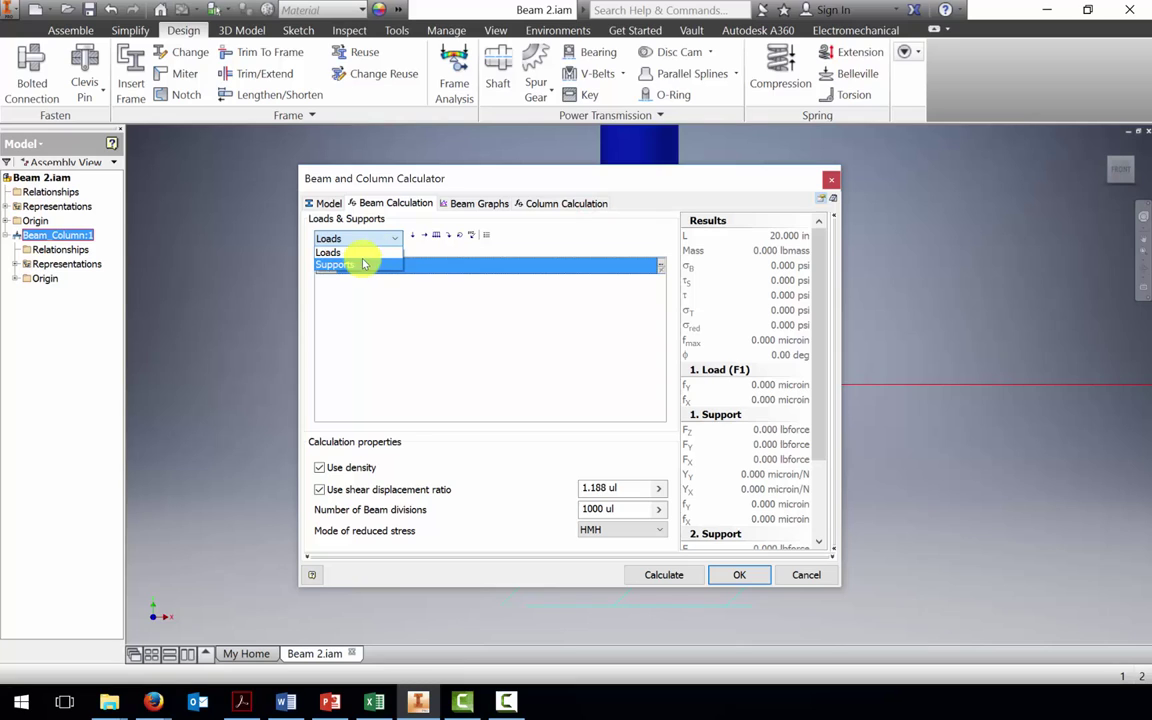
{"action": "left_click", "coordinate": [345, 264]}
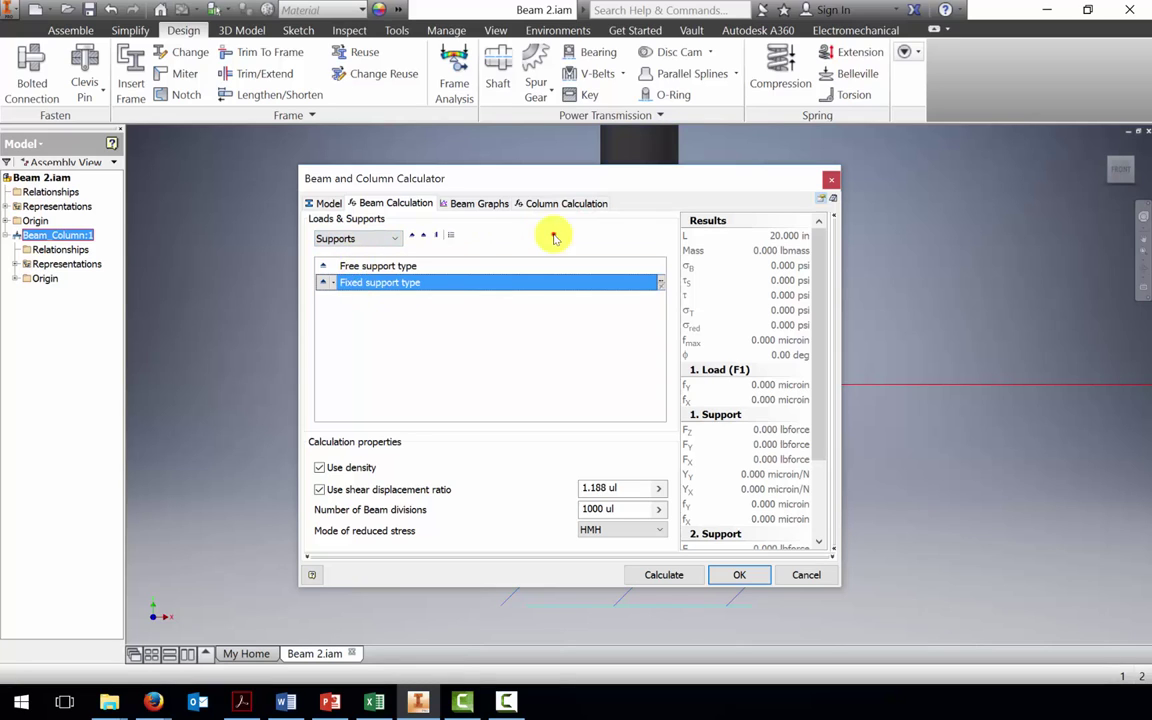
{"action": "double_click", "coordinate": [548, 266]}
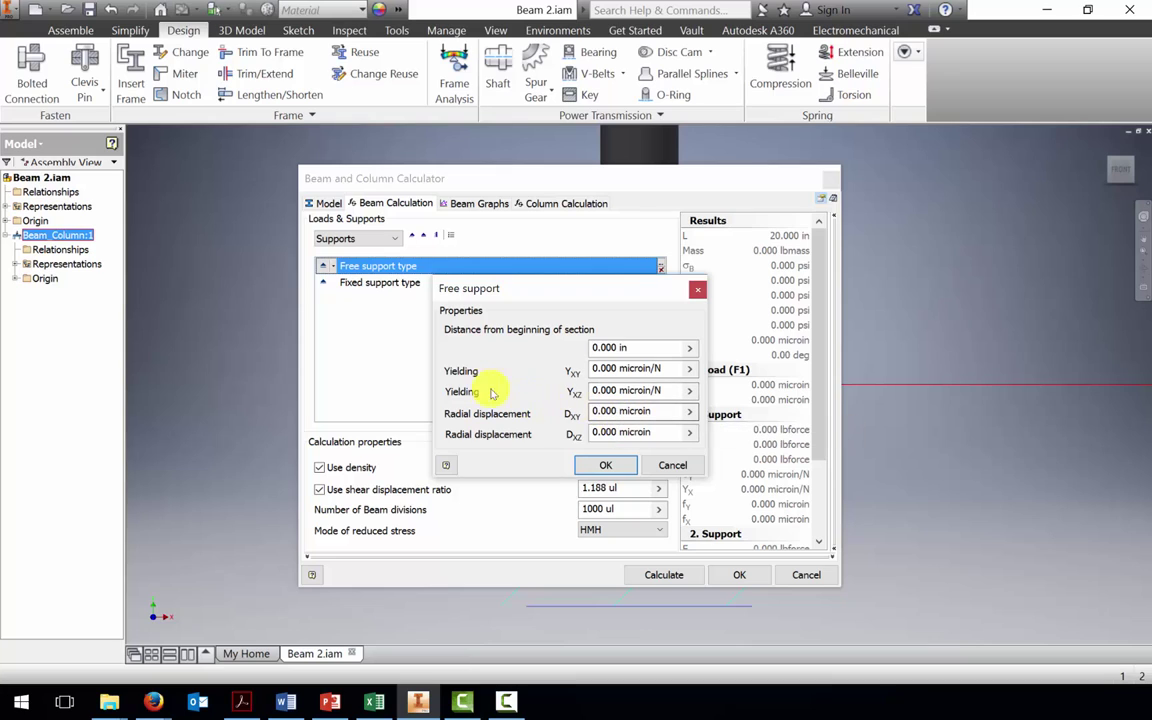
{"action": "left_click", "coordinate": [605, 465]}
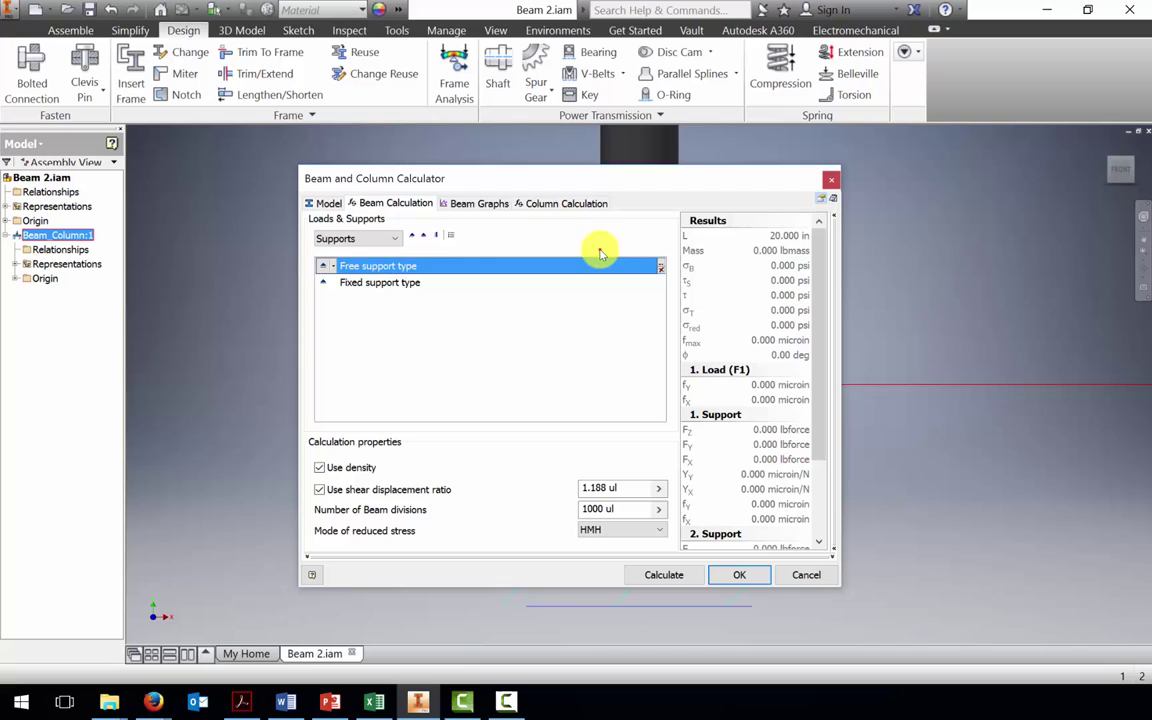
- Move the fixed support to 20 from the beginning of the section
{"action": "left_click", "coordinate": [603, 284]}
{"action": "left_click", "coordinate": [660, 284]}
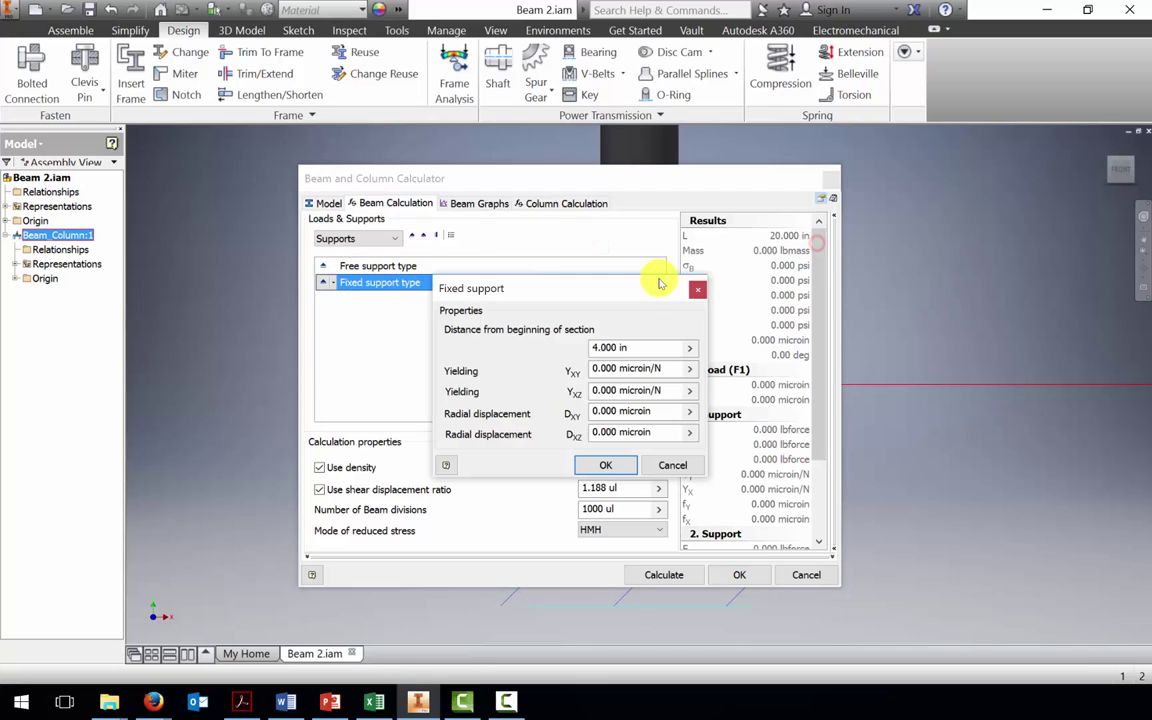
{"action": "left_click", "coordinate": [798, 304]}
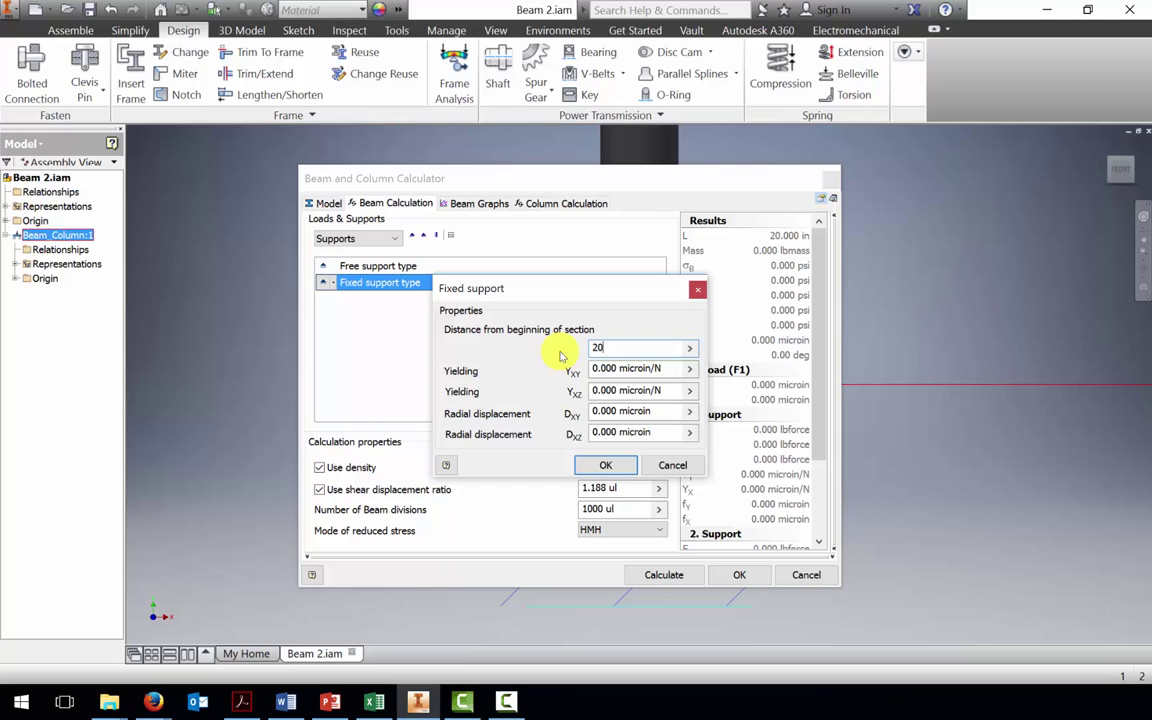
{"action": "key", "text": "Tab"}
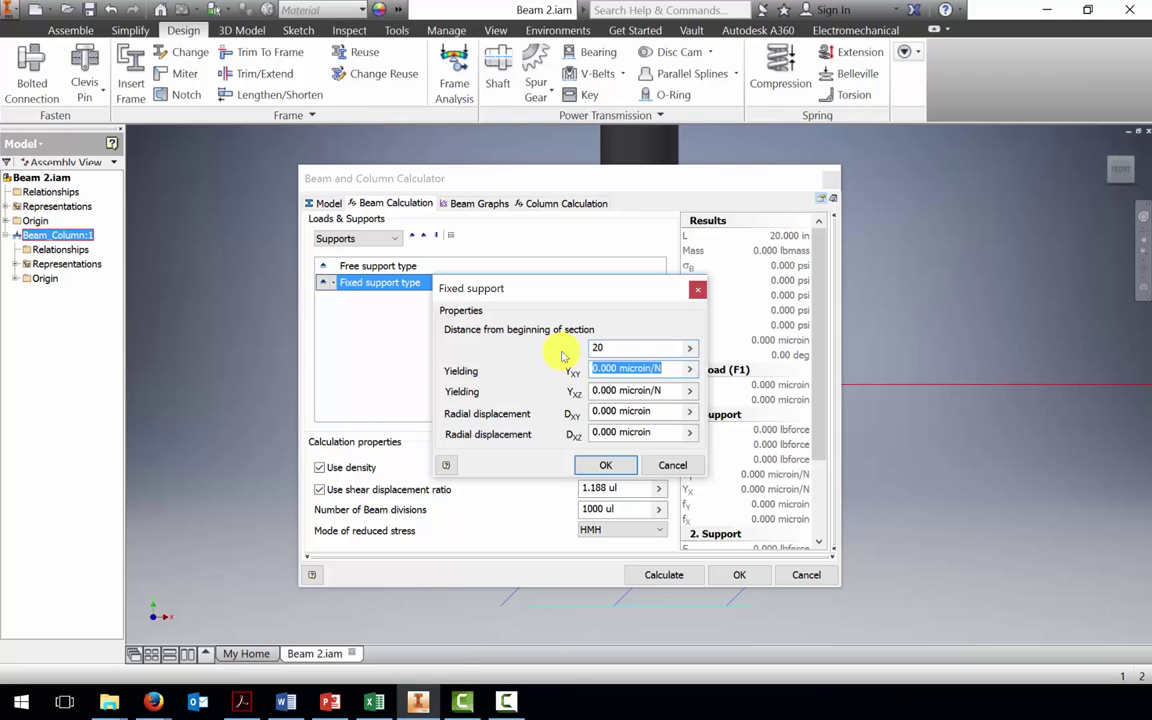
{"action": "left_click", "coordinate": [608, 465]}
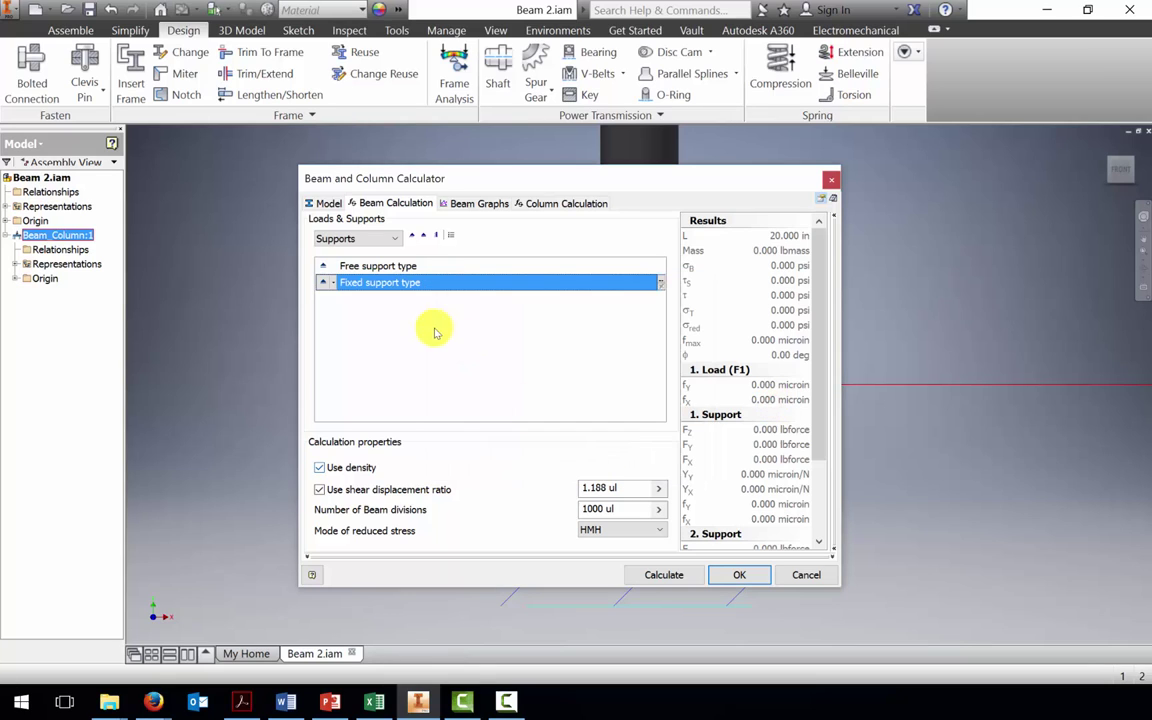
- Add a radial force load of 800 lbforce at distance 50 along the beam
{"action": "left_click", "coordinate": [355, 238]}
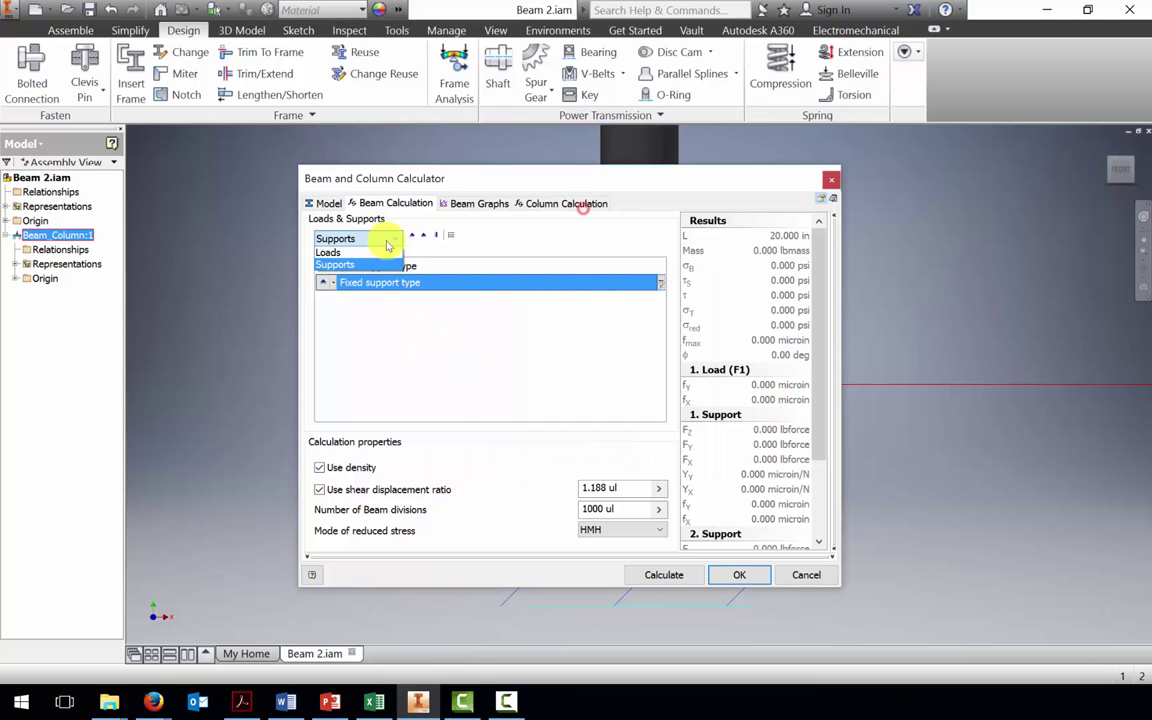
{"action": "left_click", "coordinate": [371, 253]}
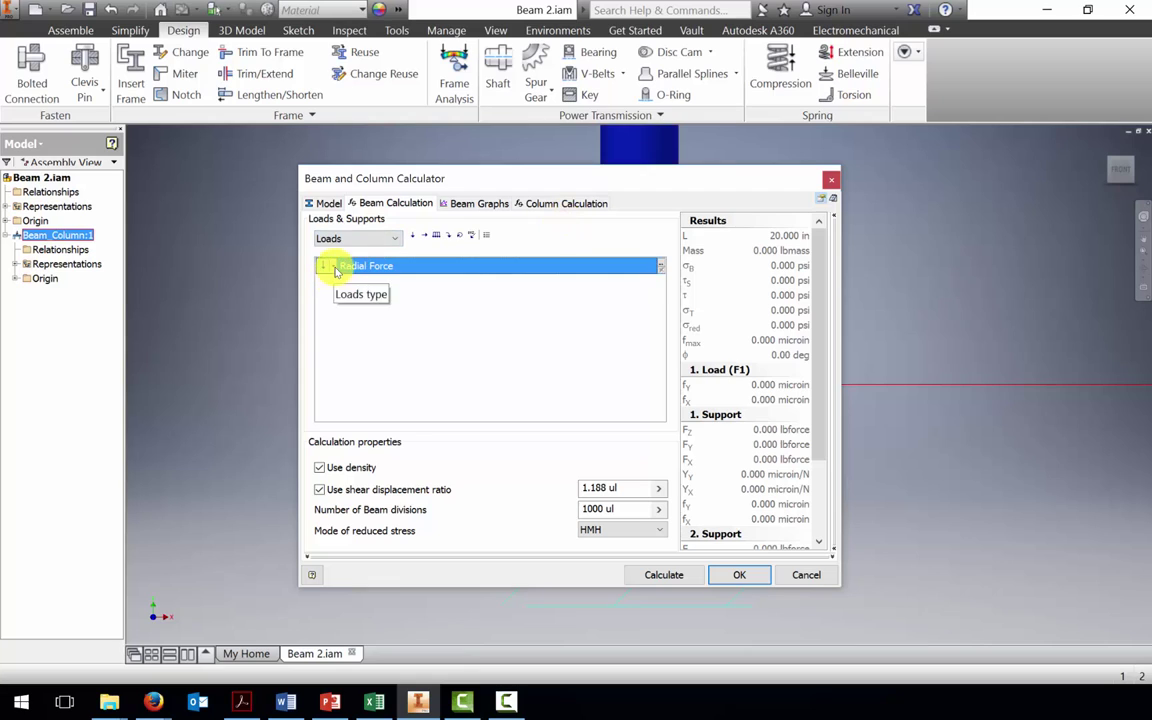
{"action": "left_click", "coordinate": [324, 266]}
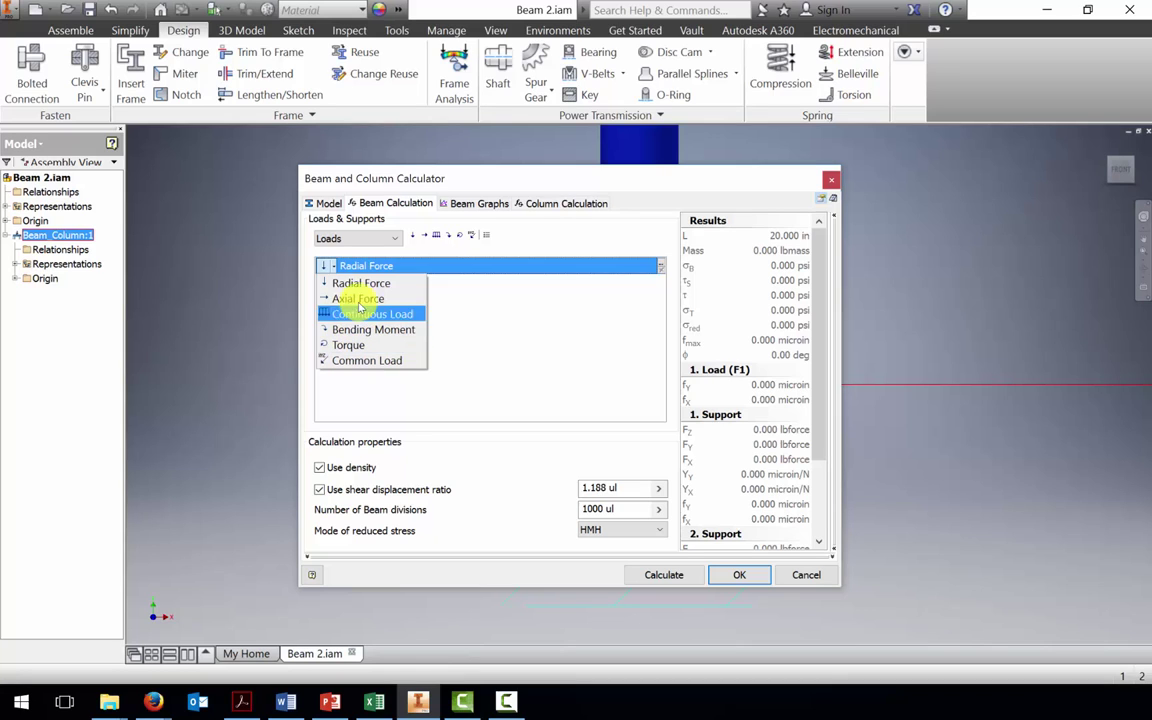
{"action": "left_click", "coordinate": [663, 268]}
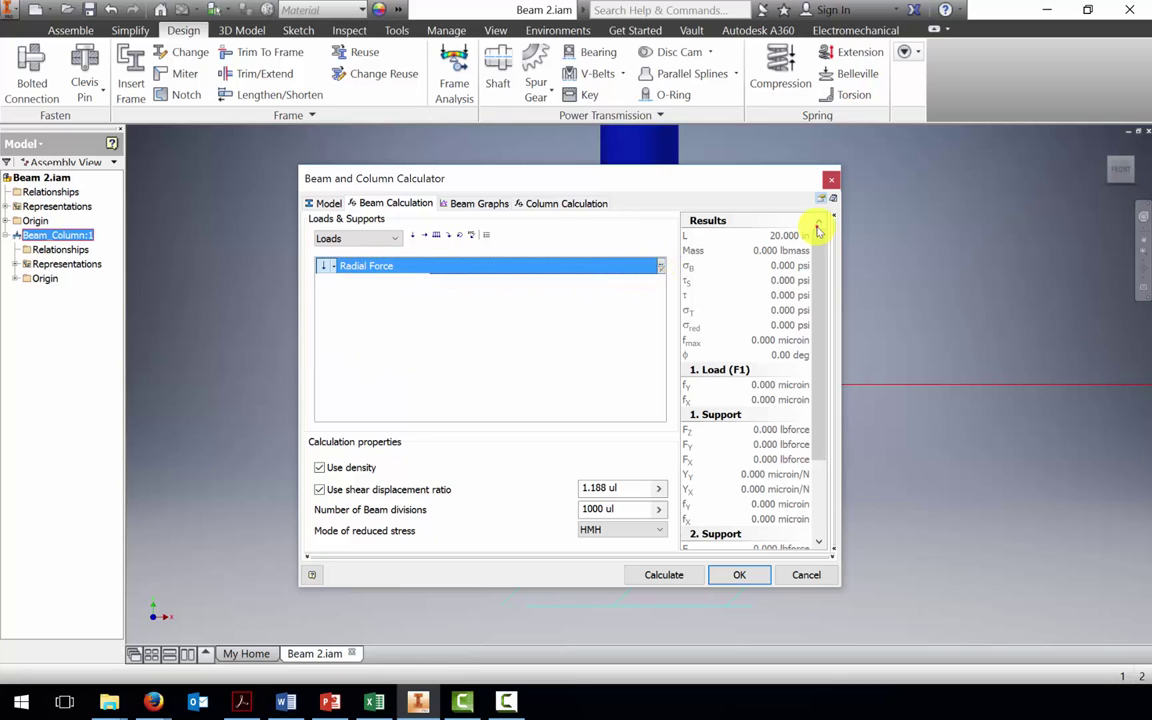
{"action": "left_click", "coordinate": [658, 265]}
{"action": "double_click", "coordinate": [625, 337]}
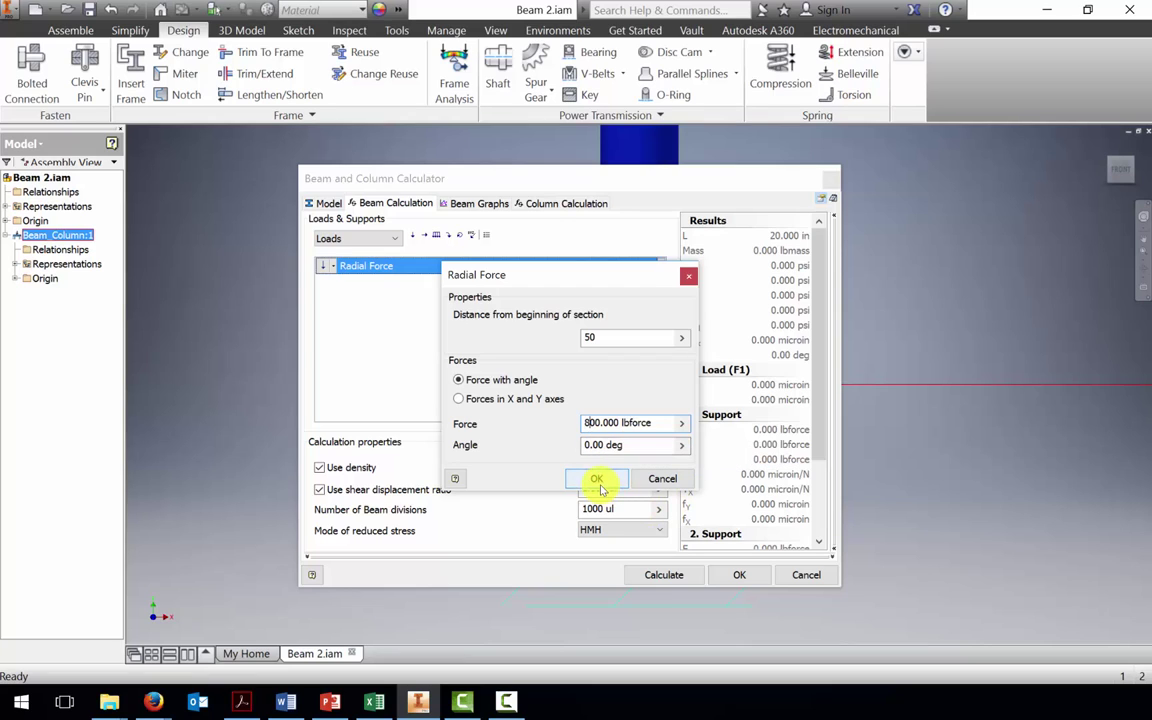
{"action": "left_click", "coordinate": [596, 478]}
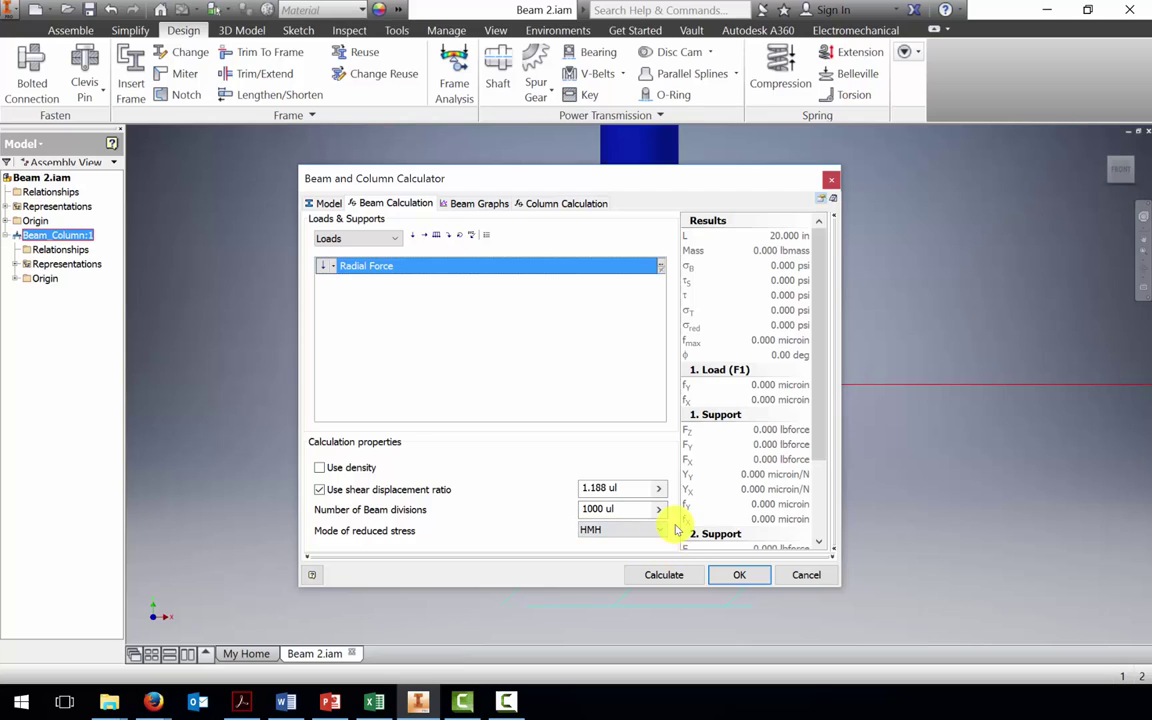
- Calculate, move the radial load to 5 in and recalculate for 600/200 lbforce reactions
{"action": "left_click", "coordinate": [663, 574]}
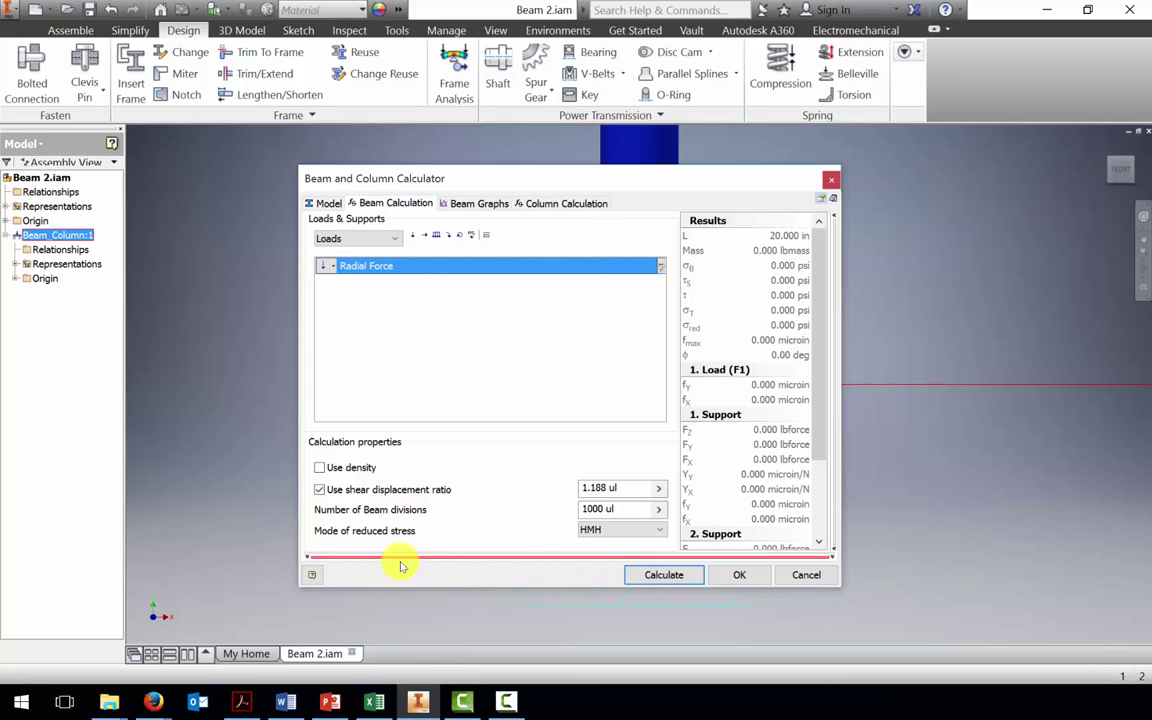
{"action": "left_click", "coordinate": [310, 570]}
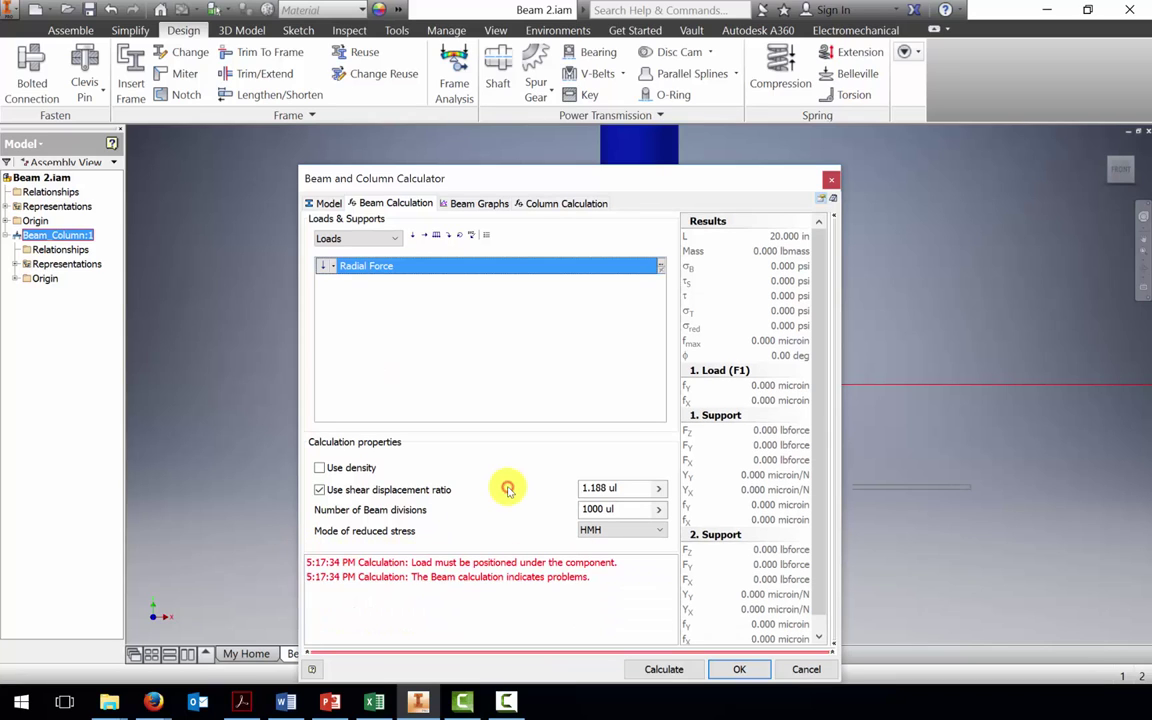
{"action": "left_click", "coordinate": [659, 265]}
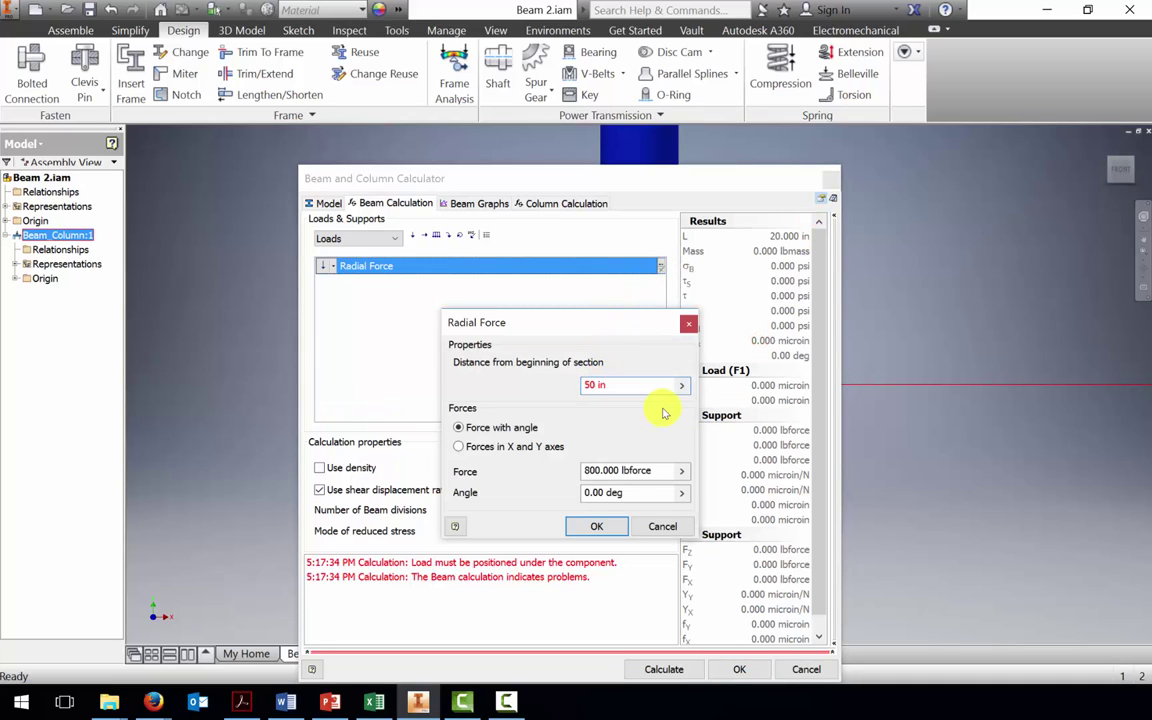
{"action": "key", "text": "BackSpace"}
{"action": "left_click", "coordinate": [597, 526]}
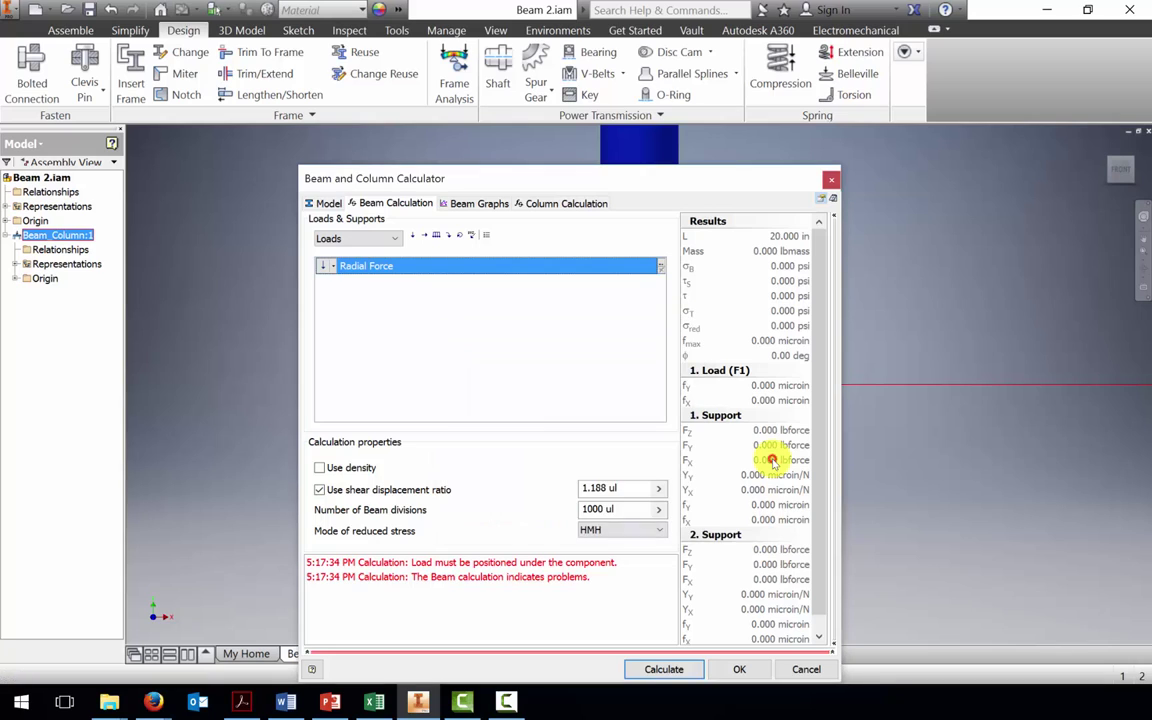
{"action": "left_click", "coordinate": [660, 669]}
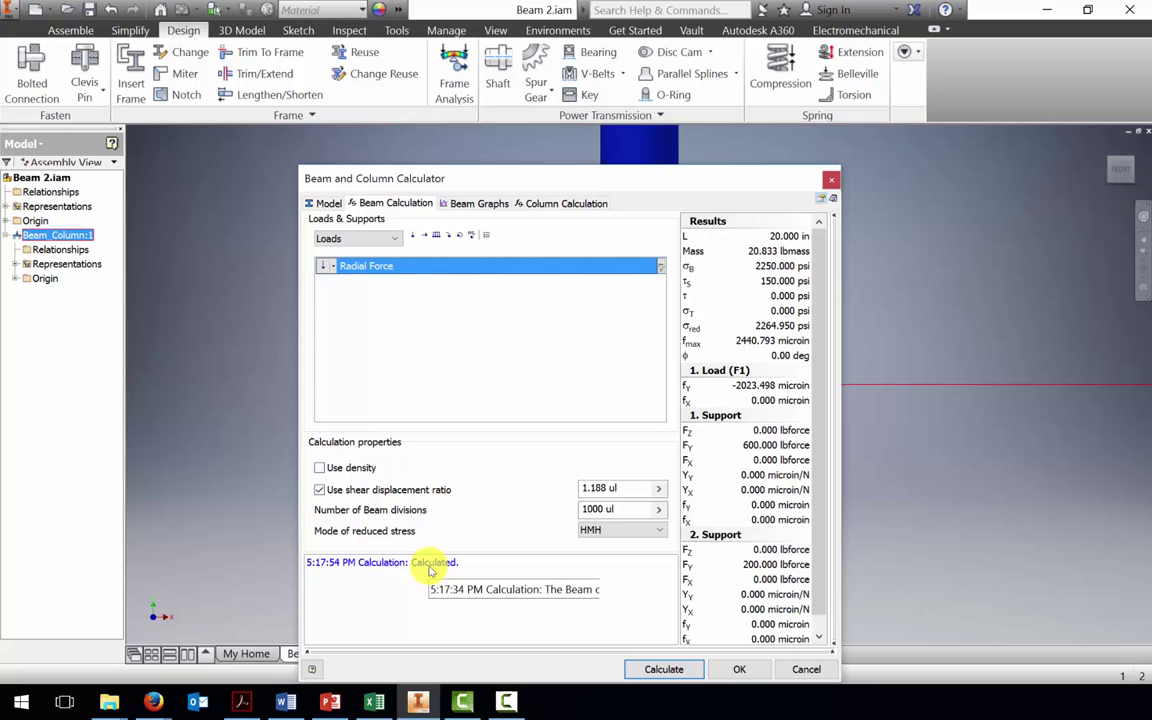
{"action": "left_click", "coordinate": [479, 203]}
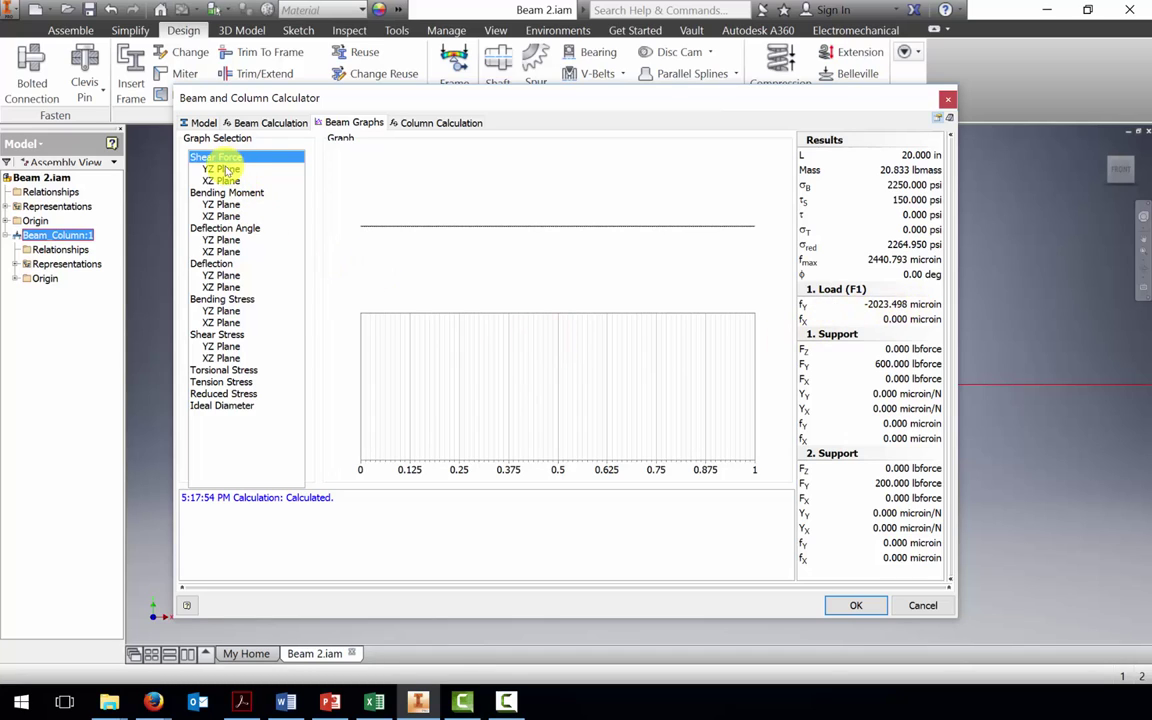
- Display the YZ-plane shear force diagram, then the bending moment diagram peaking at 250 at 5 in
{"action": "left_click", "coordinate": [224, 170]}
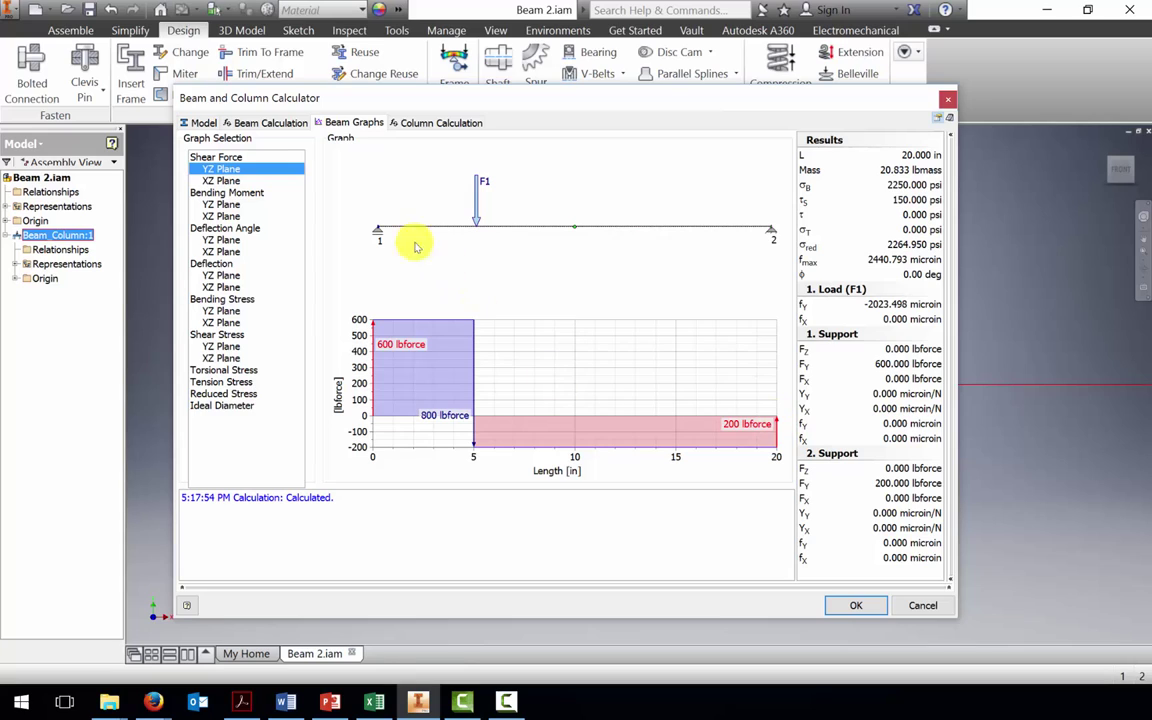
{"action": "left_click", "coordinate": [218, 204]}
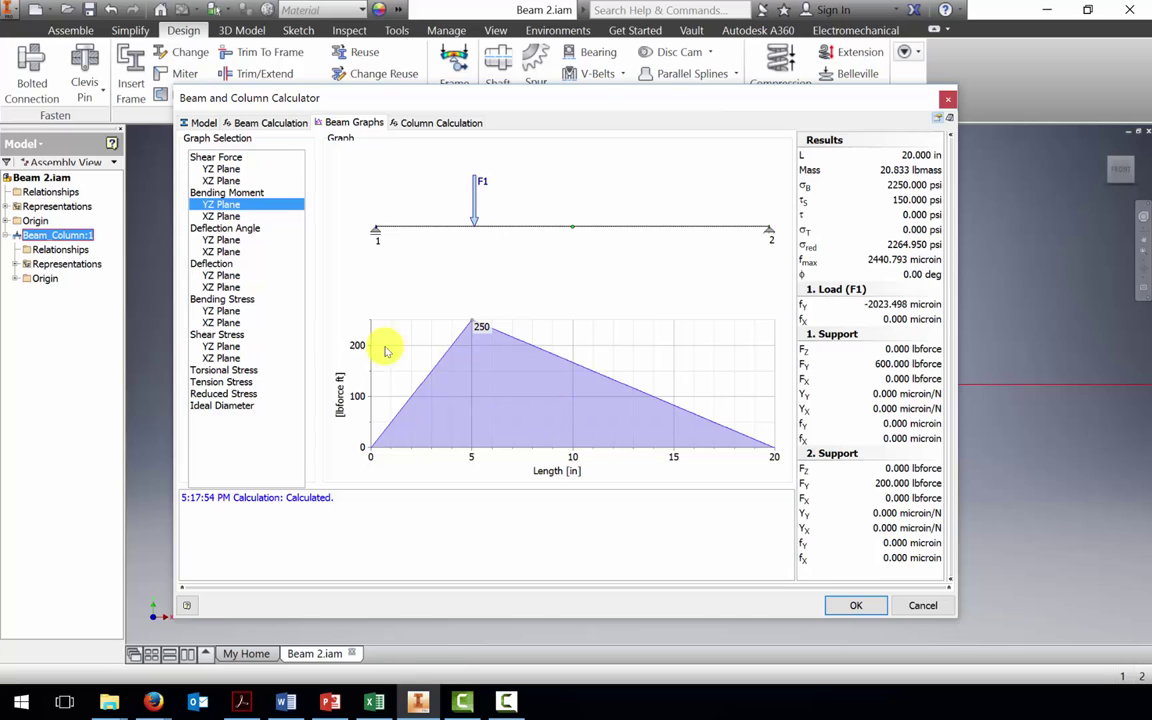
- View YZ-plane deflection angle and deflection graphs, then ideal diameter peaking at 1.61519 in
{"action": "left_click", "coordinate": [222, 240]}
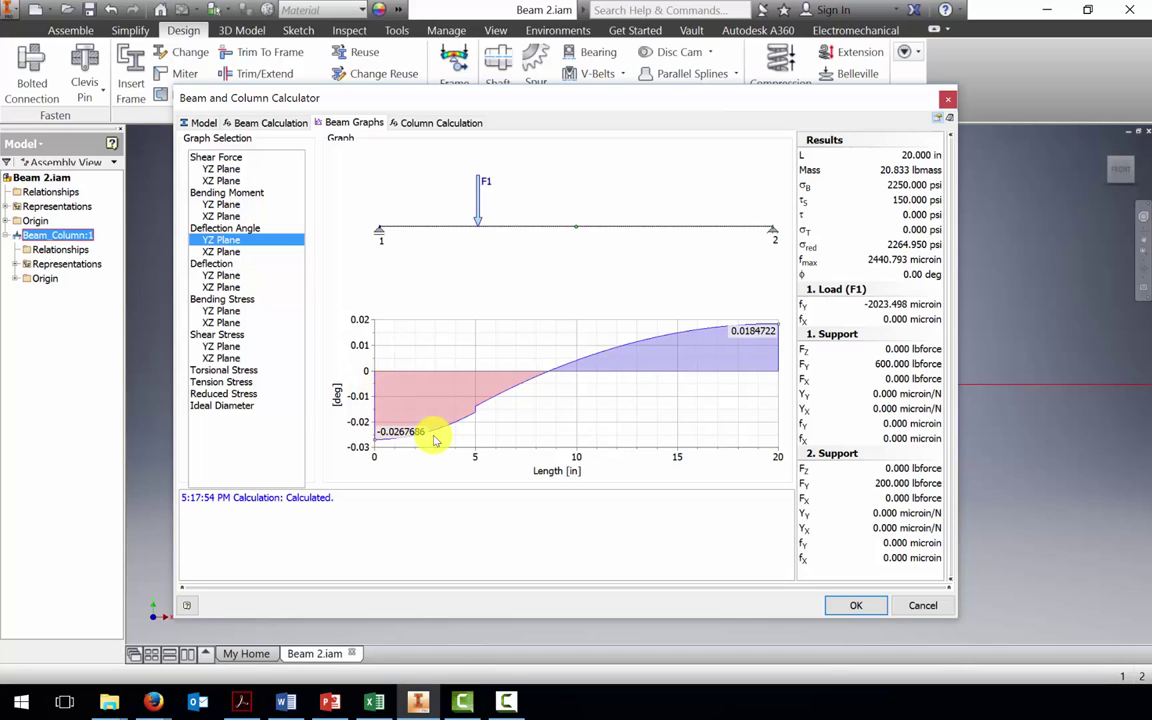
{"action": "left_click", "coordinate": [222, 275]}
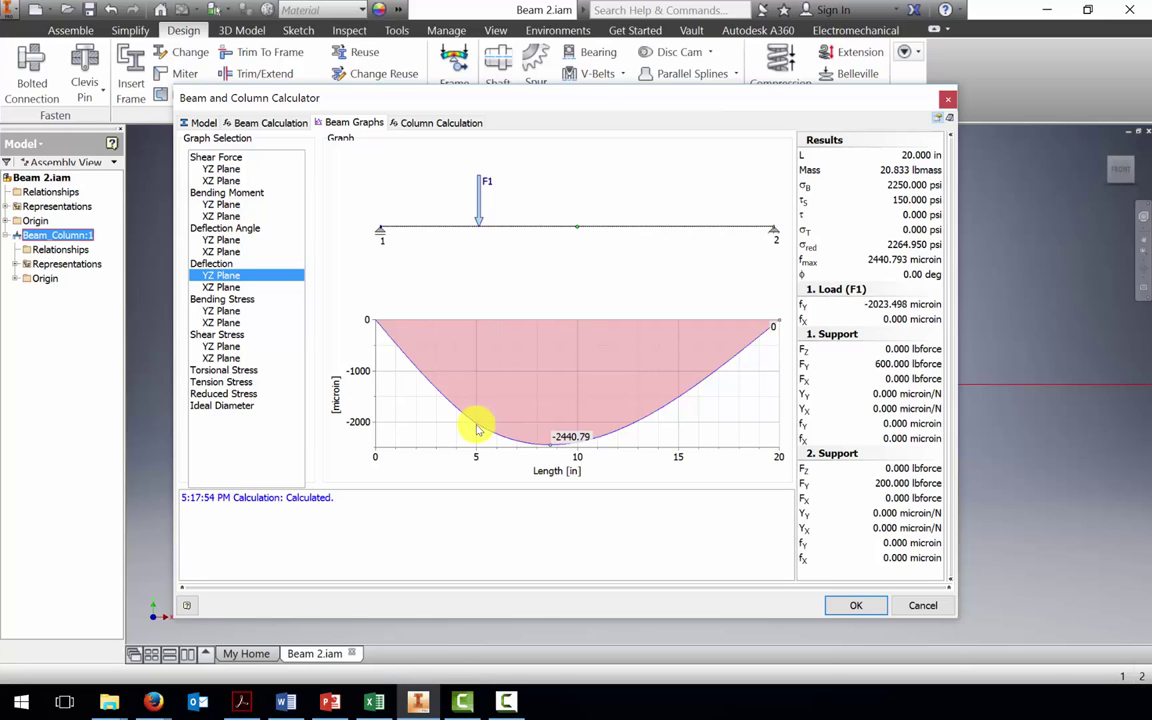
{"action": "left_click", "coordinate": [218, 404]}
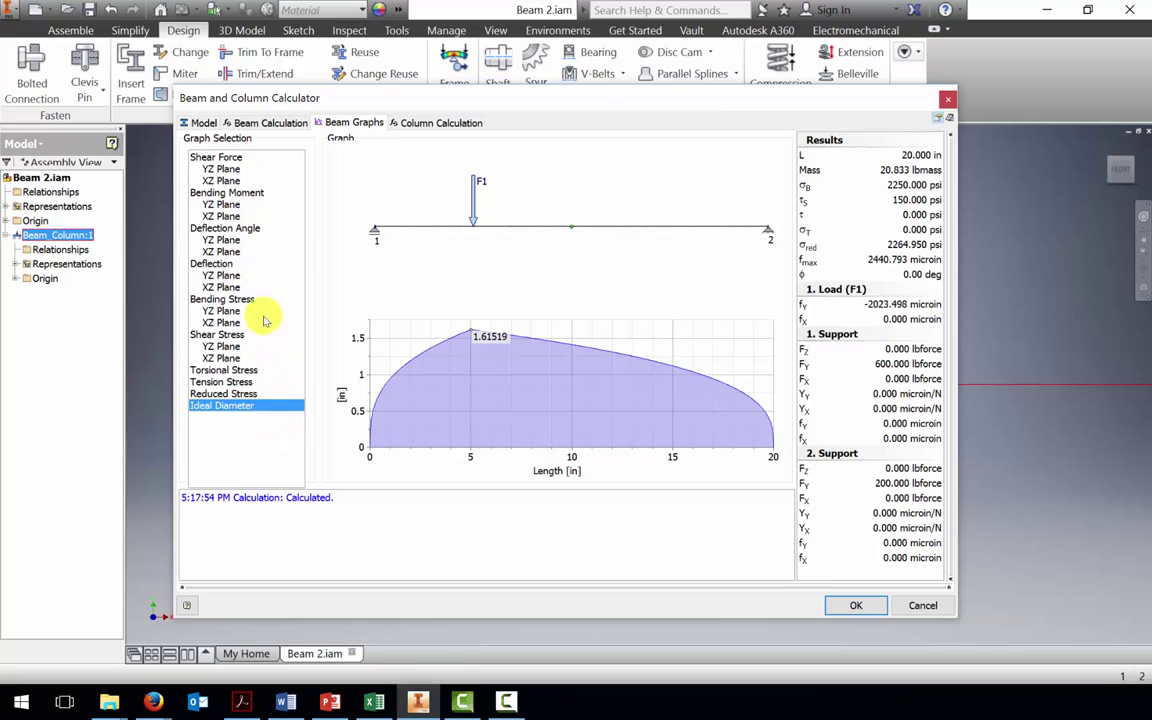
- Recheck shear force, model and loads setup, then redisplay the YZ-plane bending moment diagram
{"action": "left_click", "coordinate": [224, 169]}
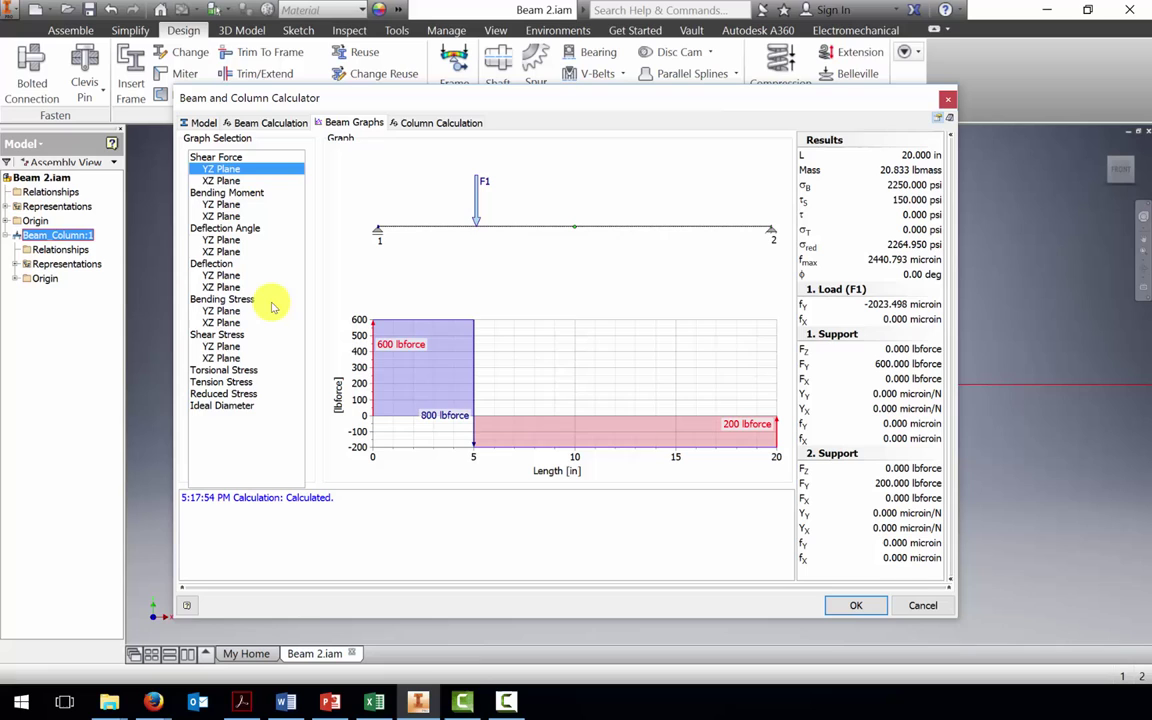
{"action": "left_click", "coordinate": [200, 122]}
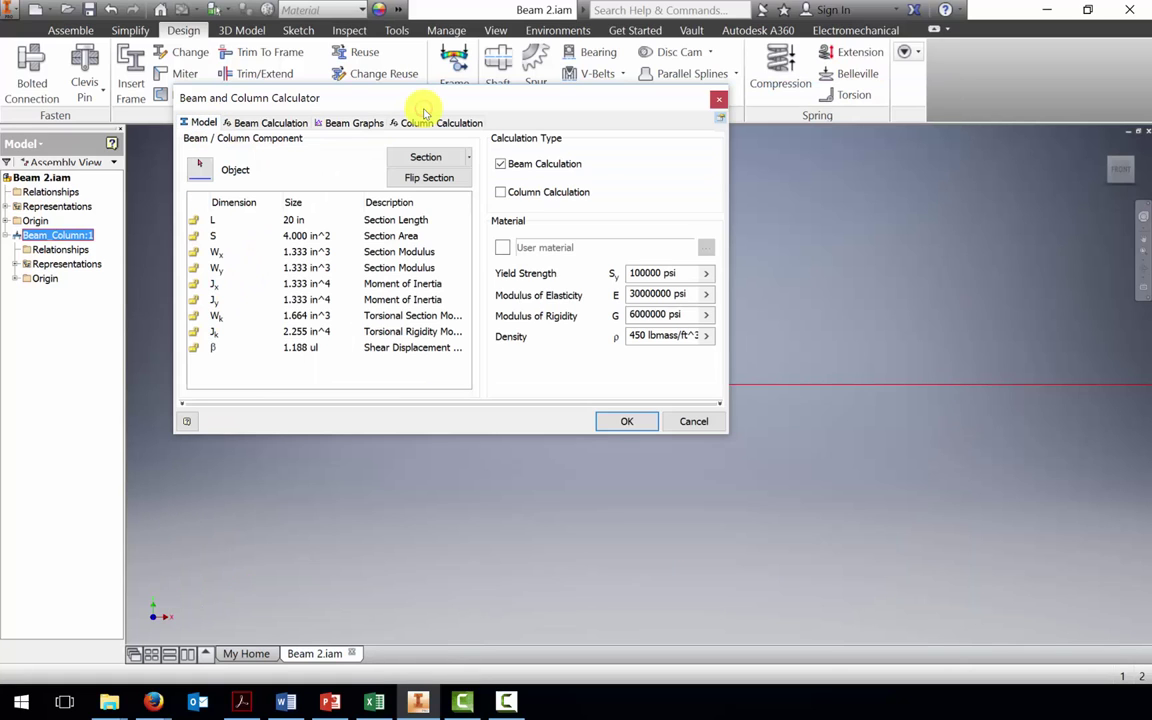
{"action": "left_click", "coordinate": [255, 122]}
{"action": "left_click", "coordinate": [232, 158]}
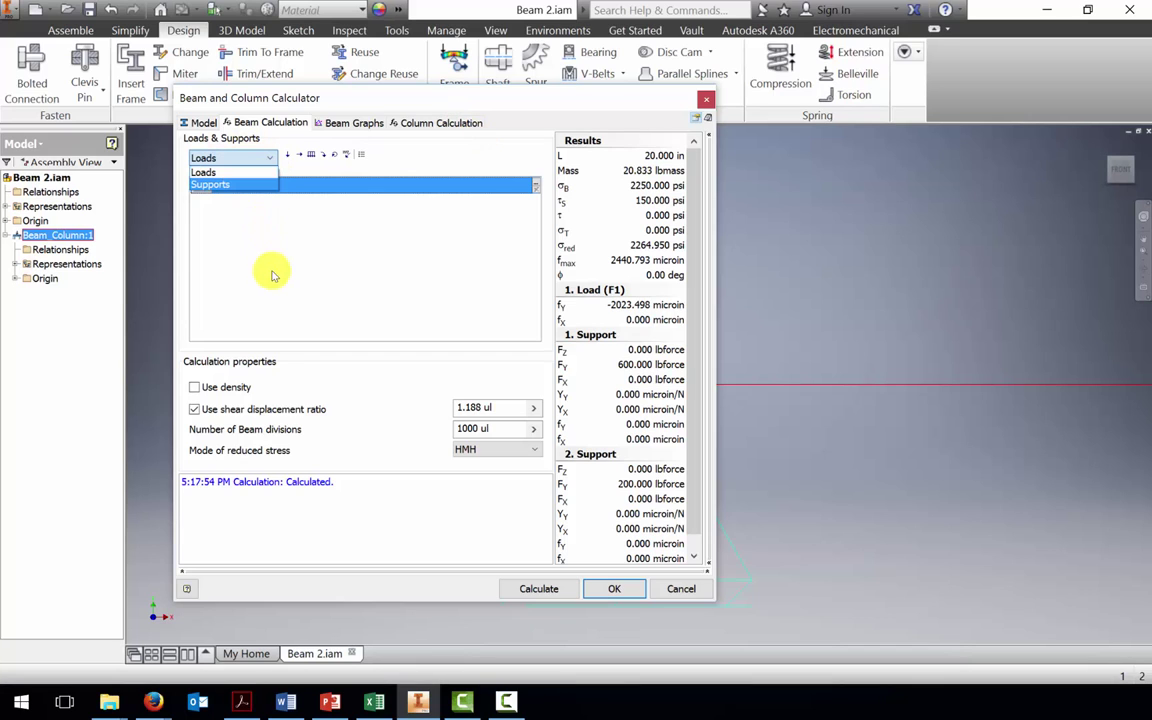
{"action": "left_click", "coordinate": [476, 237]}
{"action": "left_click", "coordinate": [340, 120]}
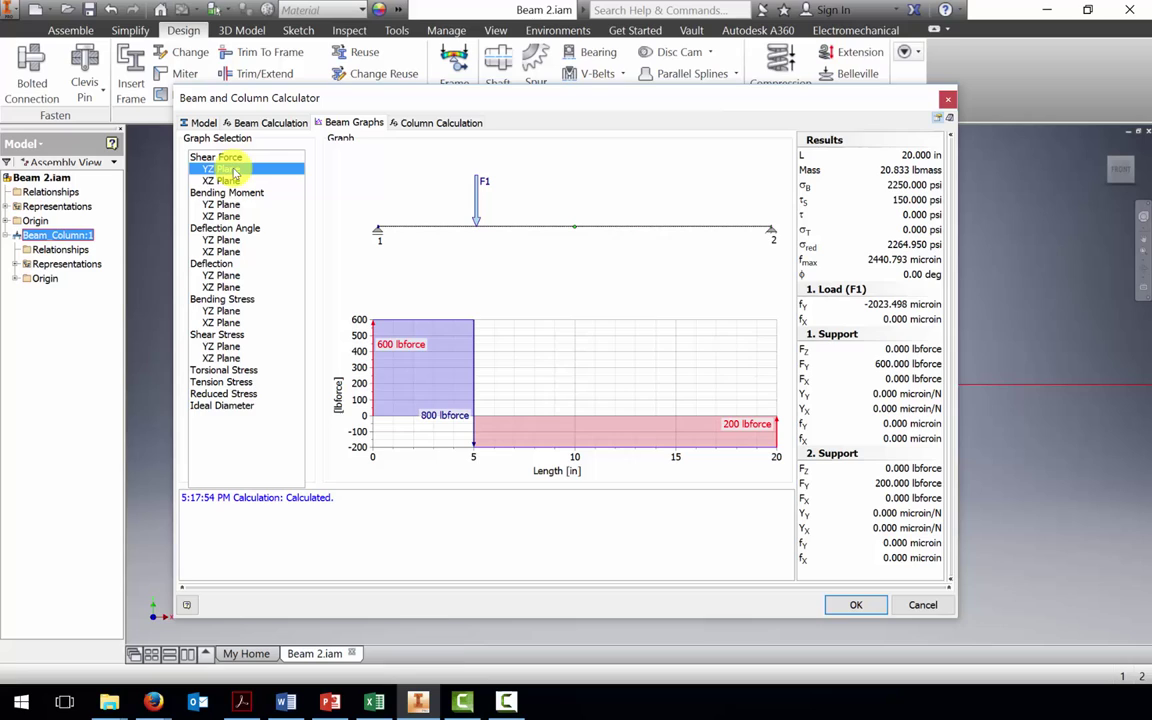
{"action": "left_click", "coordinate": [215, 202]}
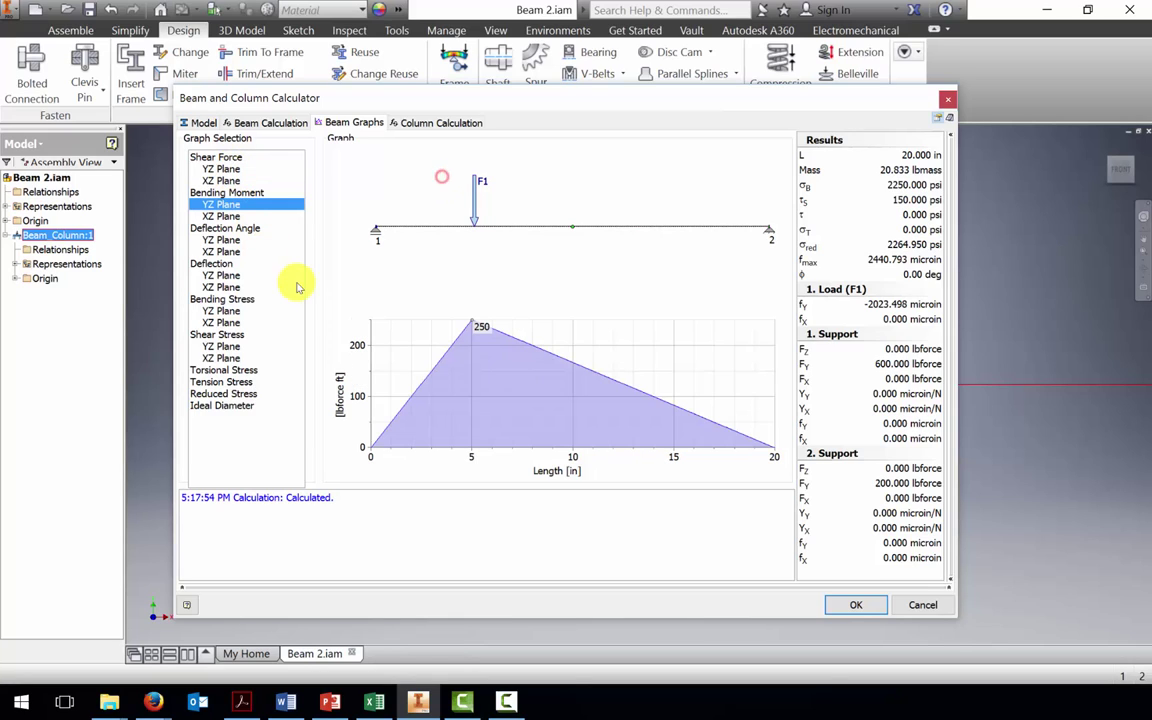